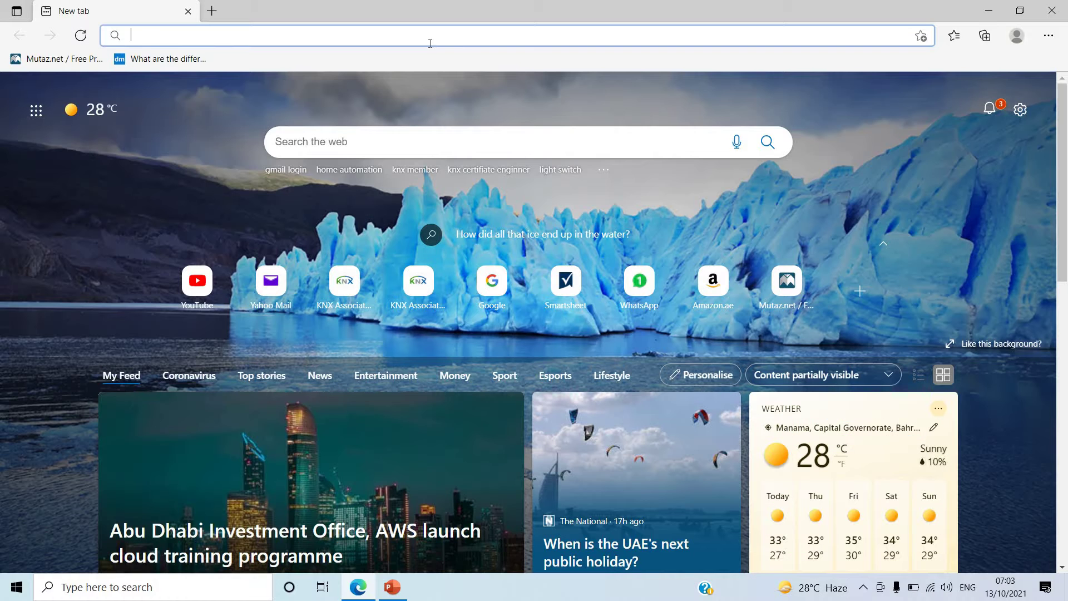
{"action": "type", "text": "k"}
- Load knx.org and bring up the COMMUNITY menu listing Manufacturers, Partners and Training centres
{"action": "key", "text": "Return"}
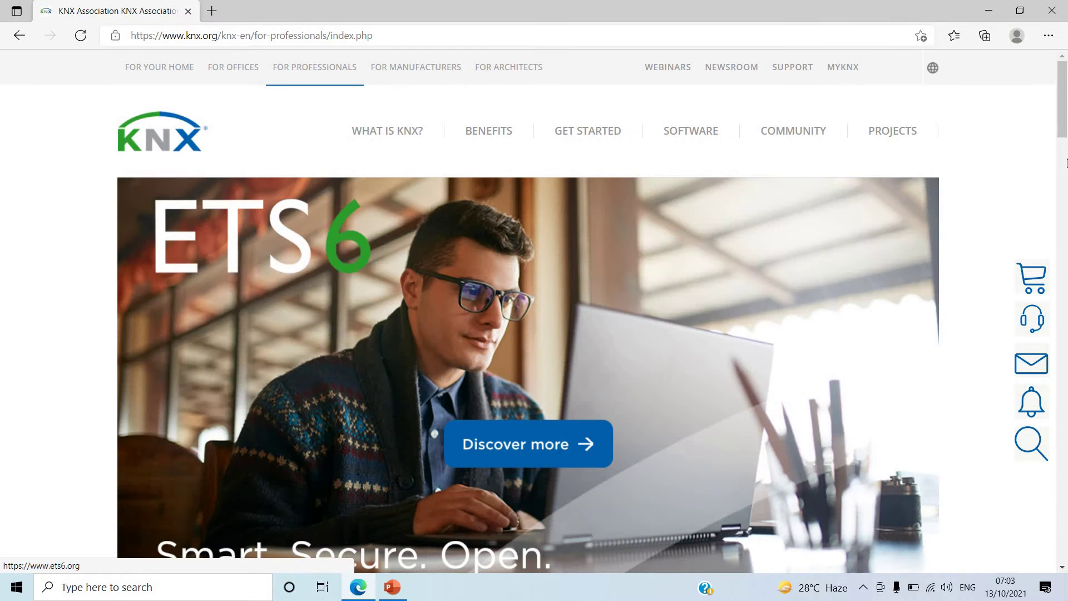
{"action": "scroll", "coordinate": [1066, 115], "scroll_direction": "down", "scroll_amount": 3}
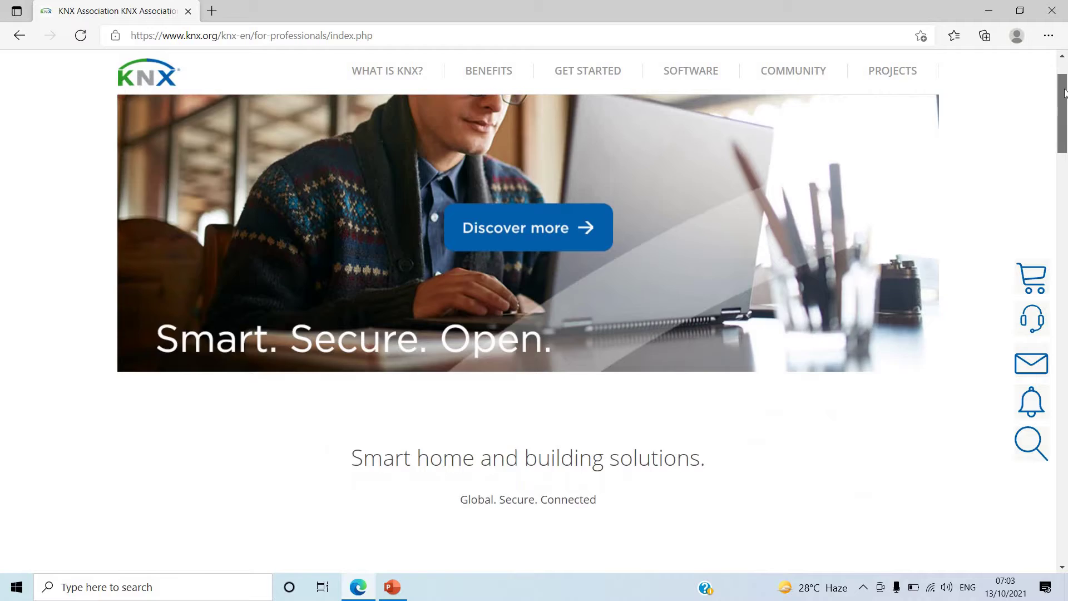
{"action": "scroll", "coordinate": [725, 249], "scroll_direction": "up", "scroll_amount": 3}
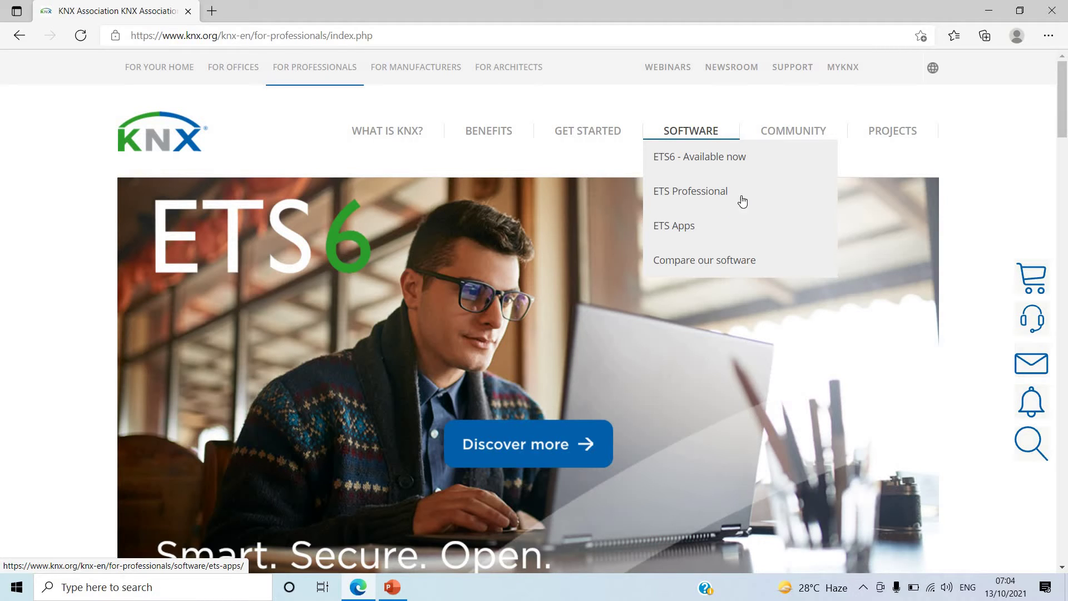
{"action": "mouse_move", "coordinate": [792, 71]}
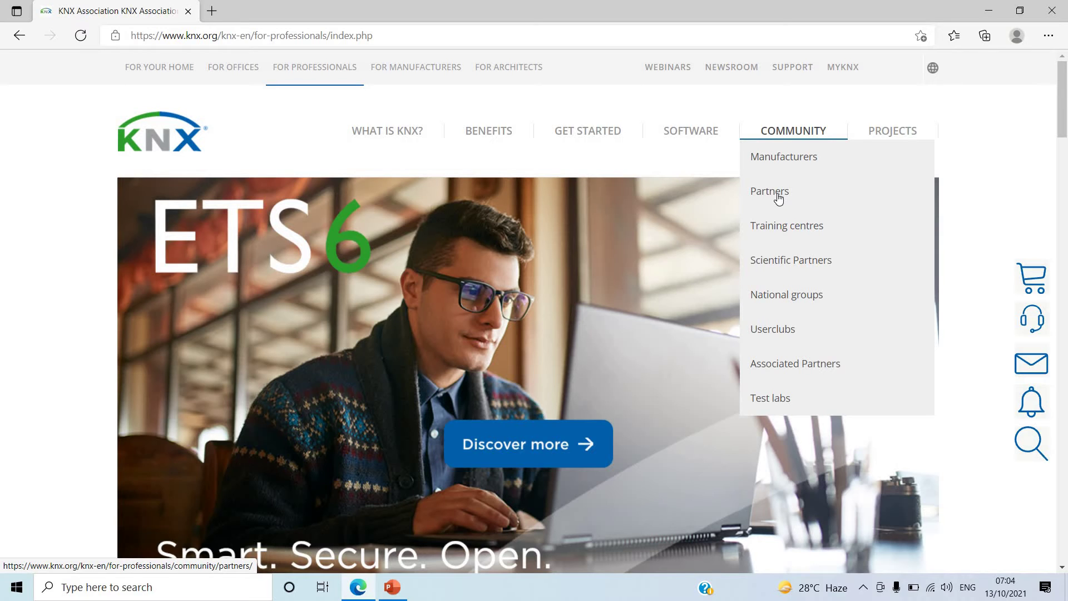
- Filter the KNX Partners directory by country to United Arab Emirates, showing 423 partners
{"action": "left_click", "coordinate": [777, 199]}
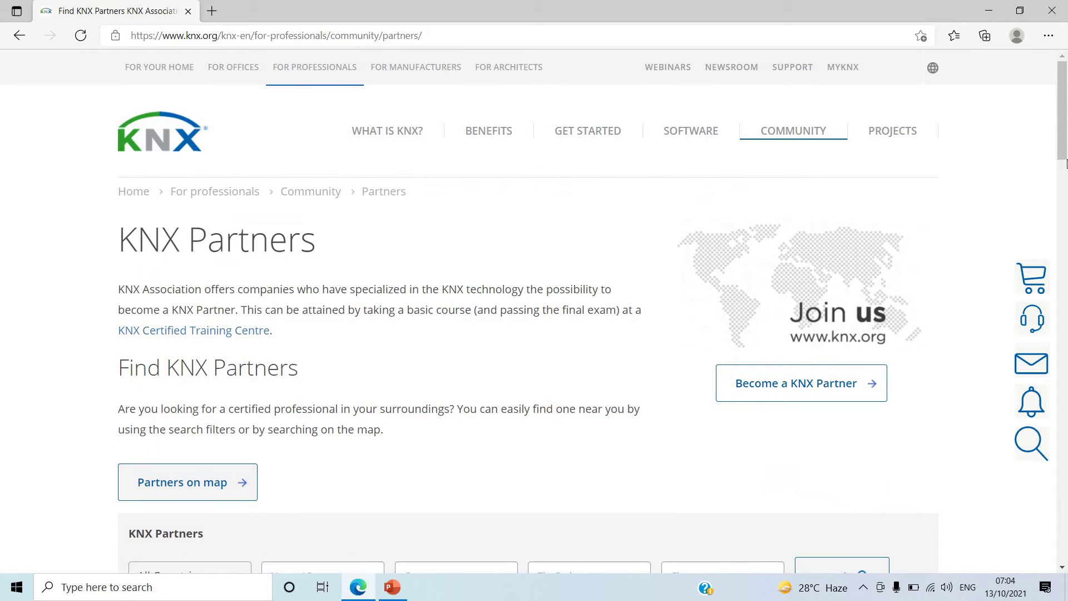
{"action": "left_click", "coordinate": [1065, 163]}
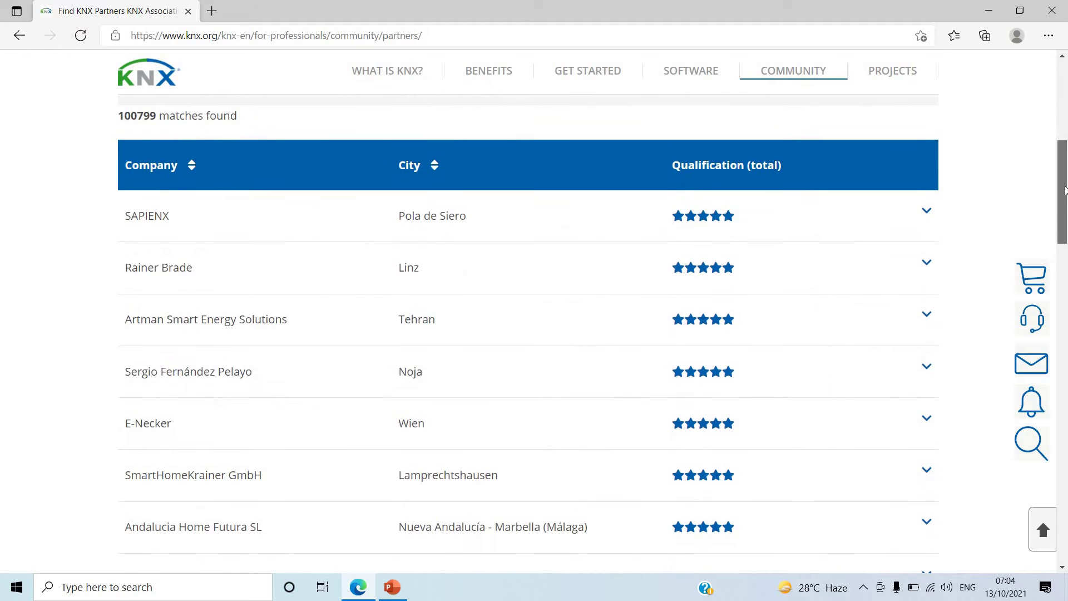
{"action": "scroll", "coordinate": [1066, 190], "scroll_direction": "up", "scroll_amount": 2}
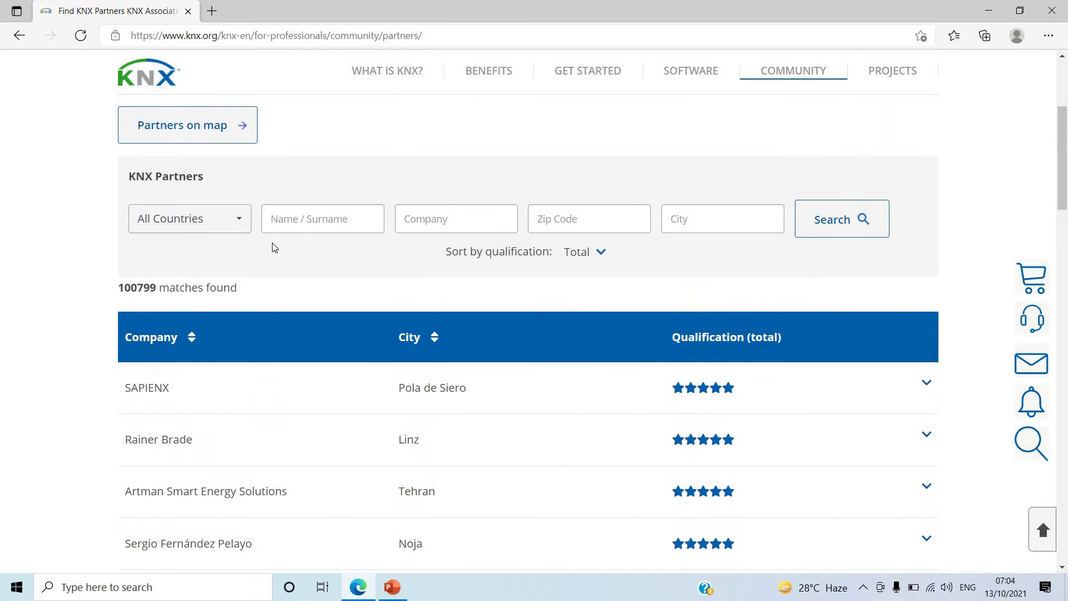
{"action": "left_click", "coordinate": [239, 226]}
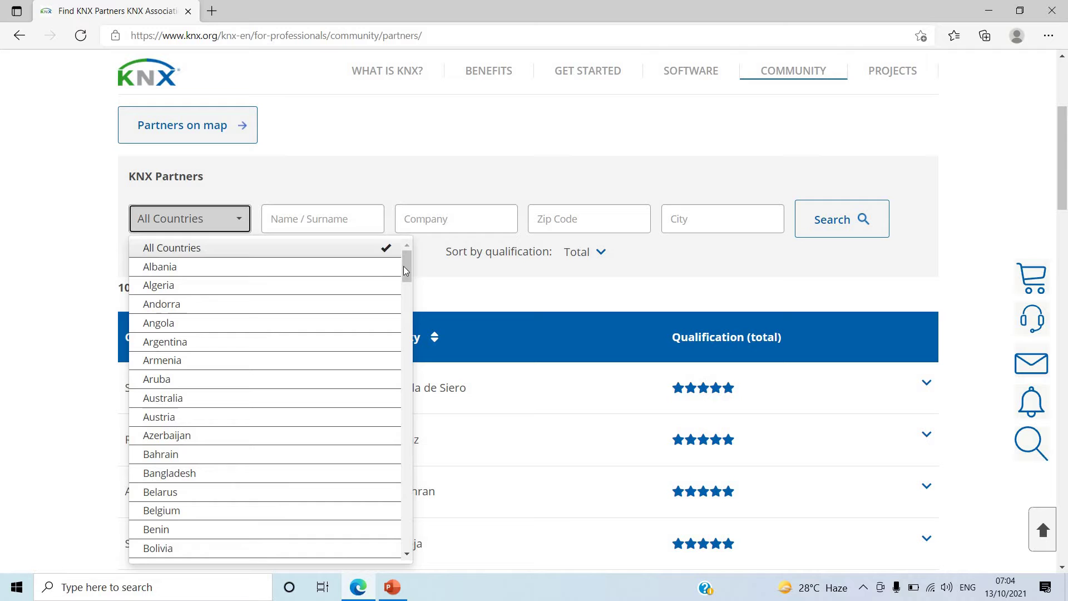
{"action": "scroll", "coordinate": [400, 401], "scroll_direction": "down", "scroll_amount": 10}
{"action": "scroll", "coordinate": [410, 500], "scroll_direction": "down", "scroll_amount": 10}
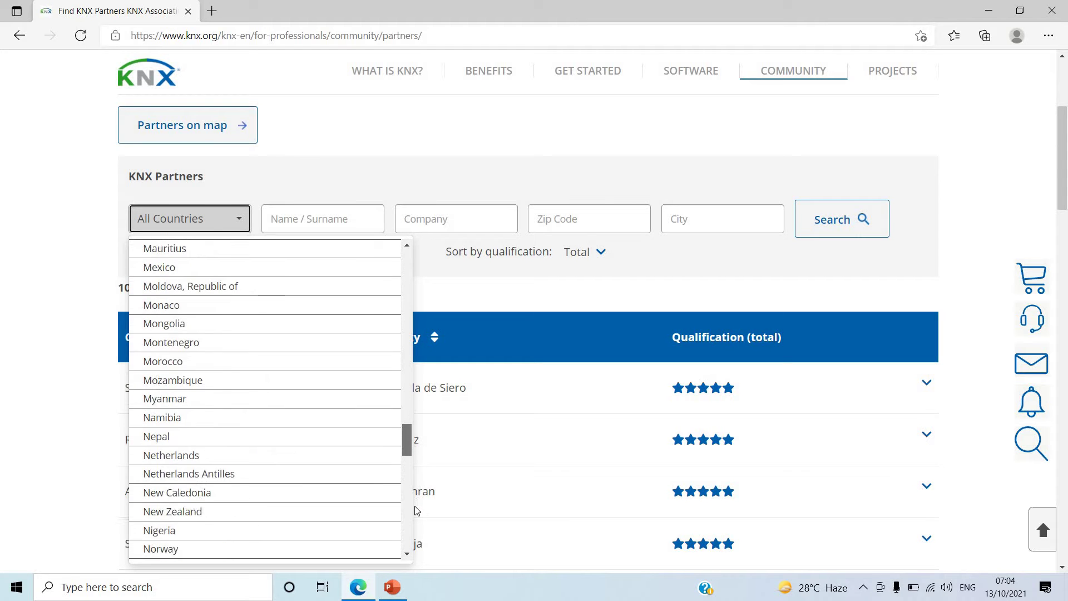
{"action": "scroll", "coordinate": [414, 510], "scroll_direction": "down", "scroll_amount": 5}
{"action": "scroll", "coordinate": [413, 517], "scroll_direction": "down", "scroll_amount": 2}
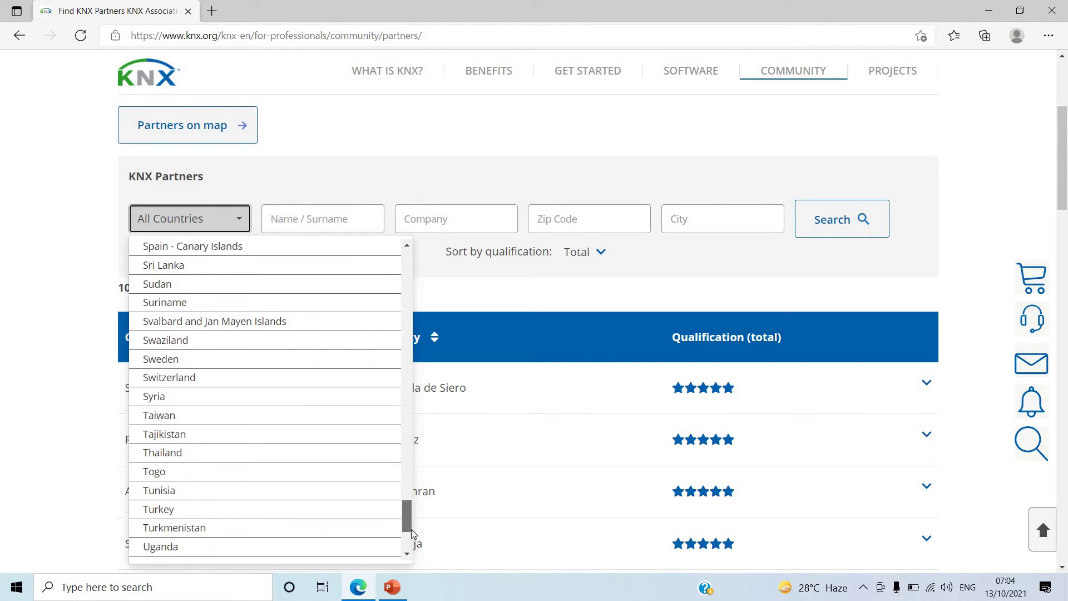
{"action": "scroll", "coordinate": [343, 479], "scroll_direction": "down", "scroll_amount": 2}
{"action": "scroll", "coordinate": [343, 479], "scroll_direction": "down", "scroll_amount": 1}
{"action": "left_click", "coordinate": [343, 475]}
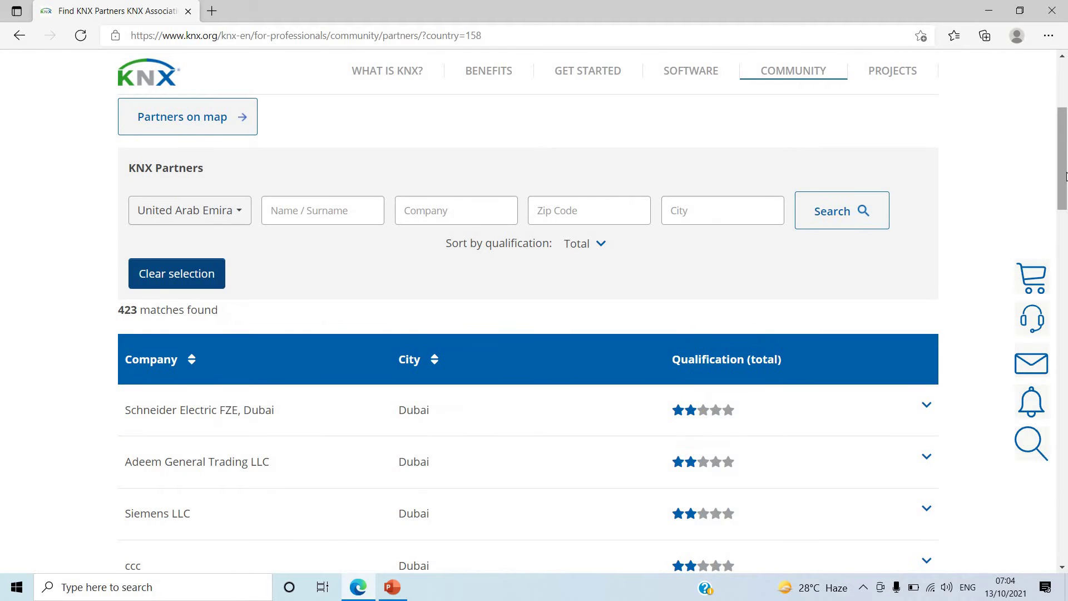
{"action": "scroll", "coordinate": [1064, 265], "scroll_direction": "down", "scroll_amount": 2}
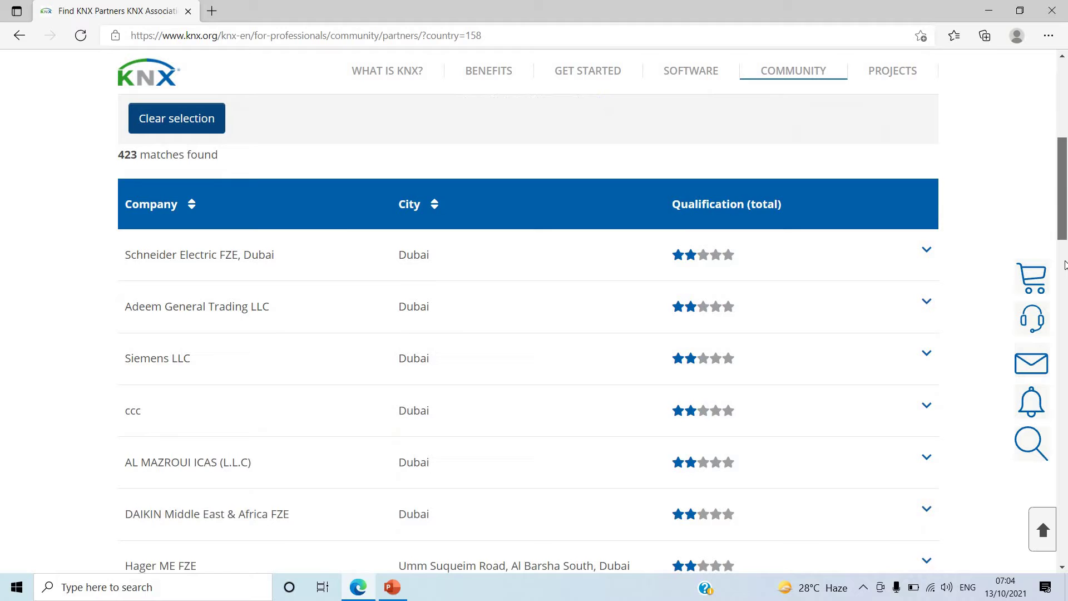
{"action": "scroll", "coordinate": [1065, 264], "scroll_direction": "down", "scroll_amount": 2}
{"action": "scroll", "coordinate": [1065, 263], "scroll_direction": "down", "scroll_amount": 2}
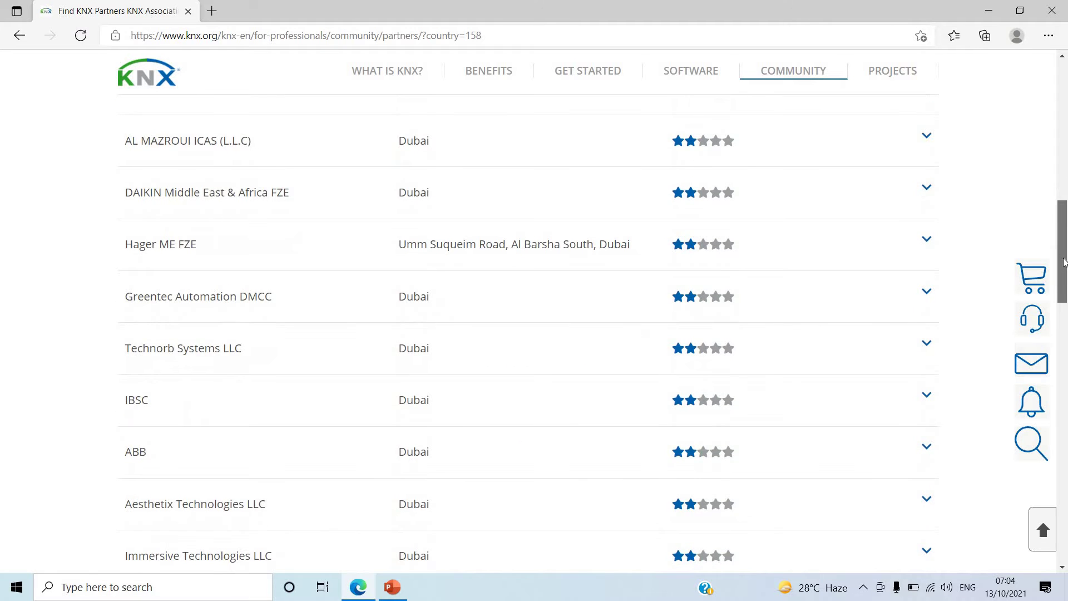
{"action": "scroll", "coordinate": [1065, 264], "scroll_direction": "up", "scroll_amount": 1}
{"action": "scroll", "coordinate": [1065, 279], "scroll_direction": "down", "scroll_amount": 1}
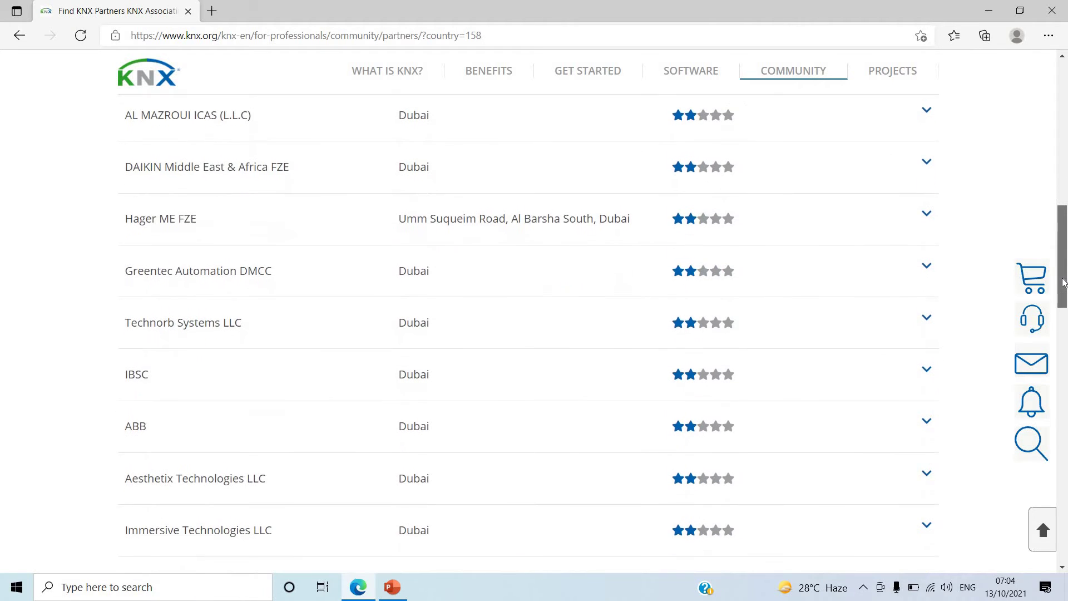
- Expand the ABB partner entry to show its contact details and qualification ratings
{"action": "left_click", "coordinate": [927, 416]}
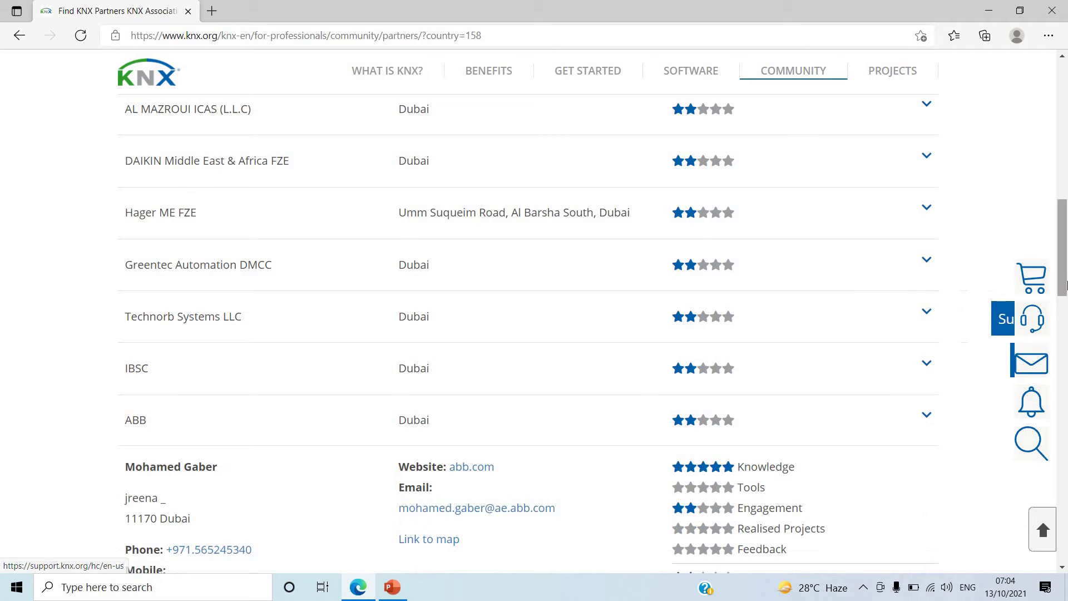
{"action": "scroll", "coordinate": [868, 349], "scroll_direction": "down", "scroll_amount": 1}
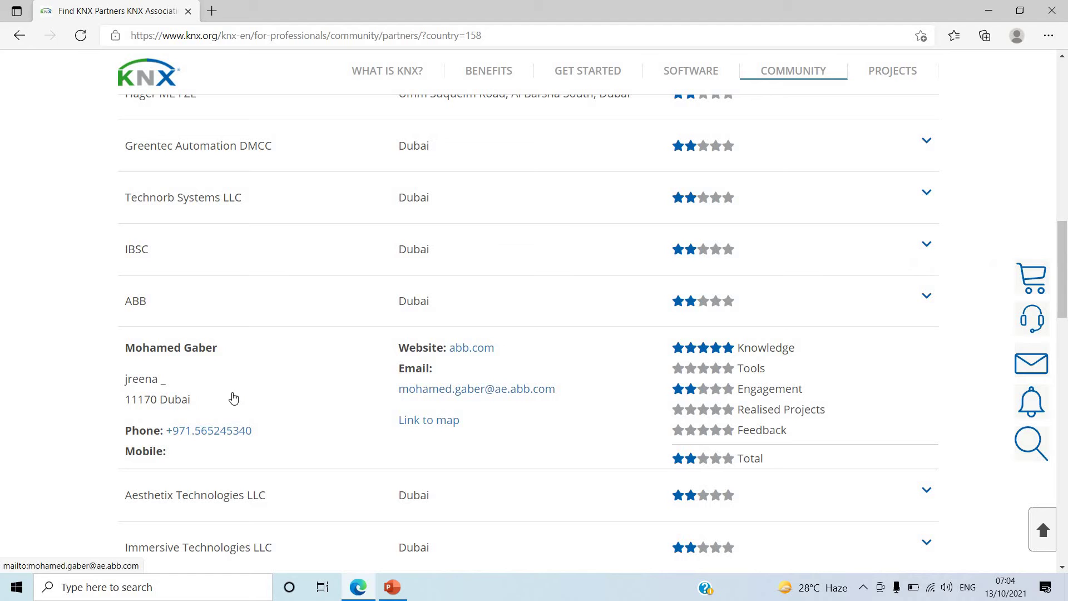
{"action": "left_click", "coordinate": [220, 428]}
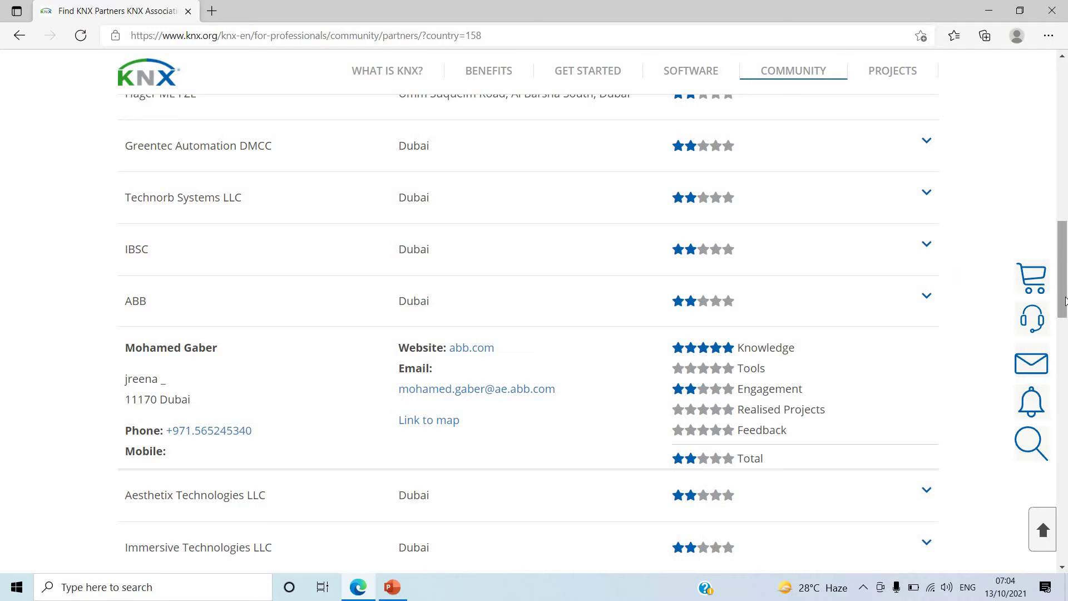
{"action": "left_click_drag", "start_coordinate": [1065, 301], "coordinate": [1065, 312]}
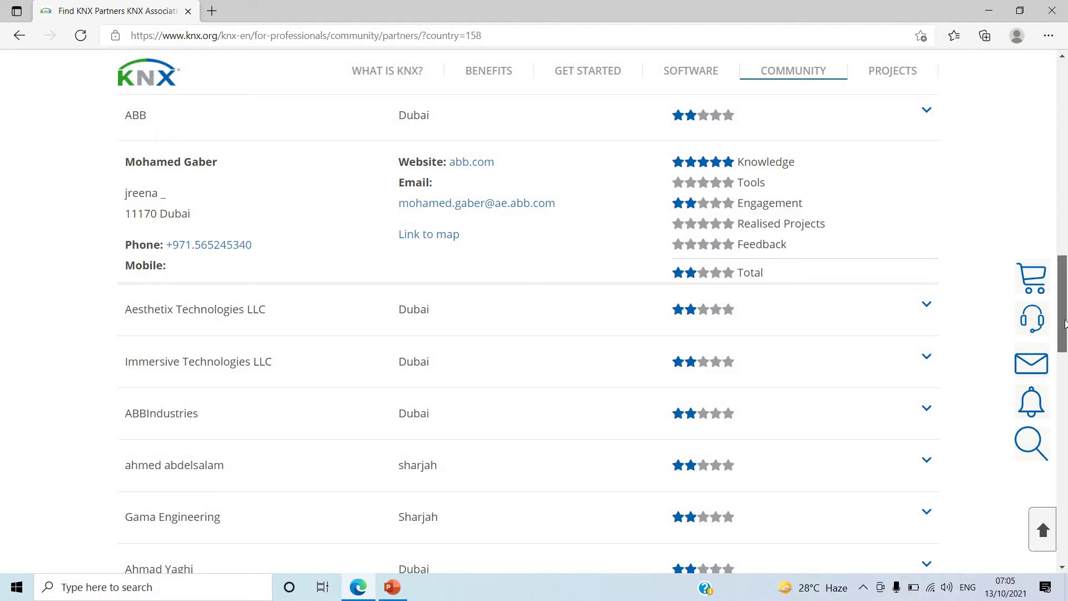
{"action": "left_click_drag", "start_coordinate": [1065, 312], "coordinate": [1065, 333]}
{"action": "scroll", "coordinate": [1064, 334], "scroll_direction": "down", "scroll_amount": 1}
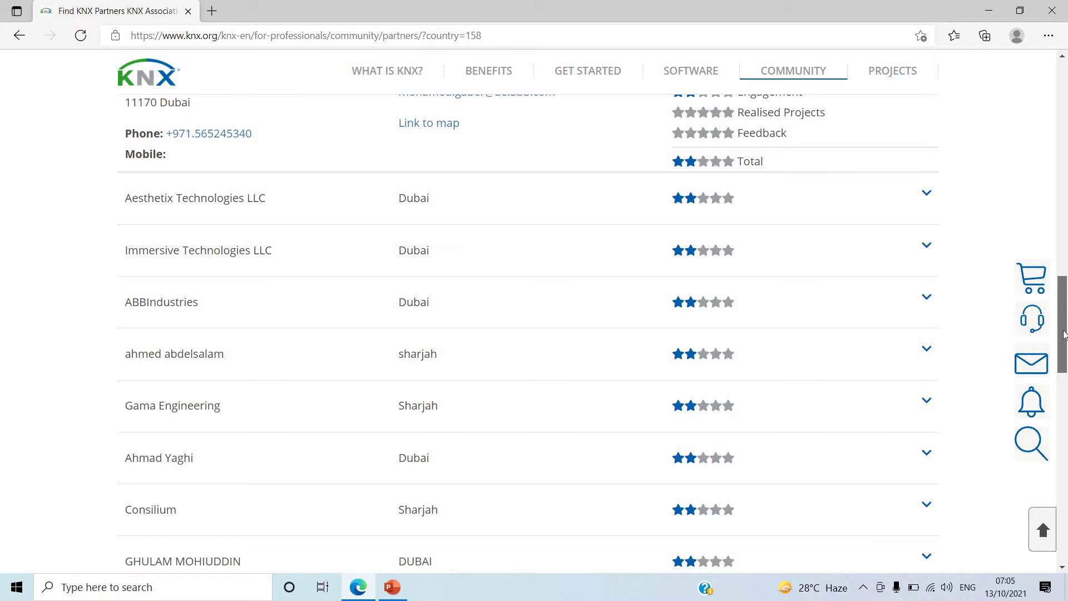
{"action": "scroll", "coordinate": [1065, 335], "scroll_direction": "down", "scroll_amount": 1}
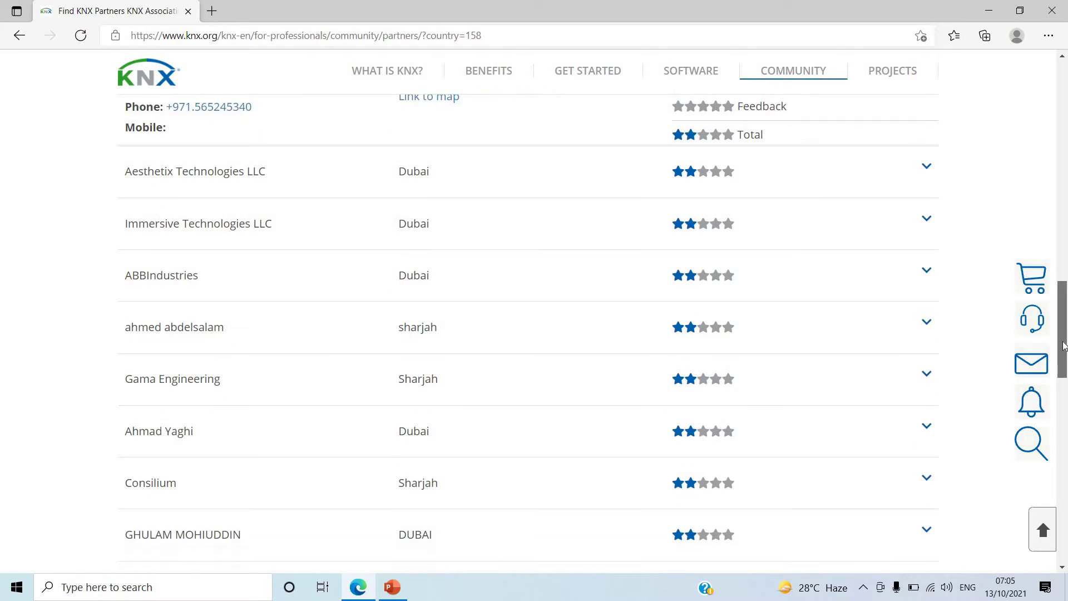
{"action": "left_click_drag", "start_coordinate": [1065, 250], "coordinate": [1066, 147]}
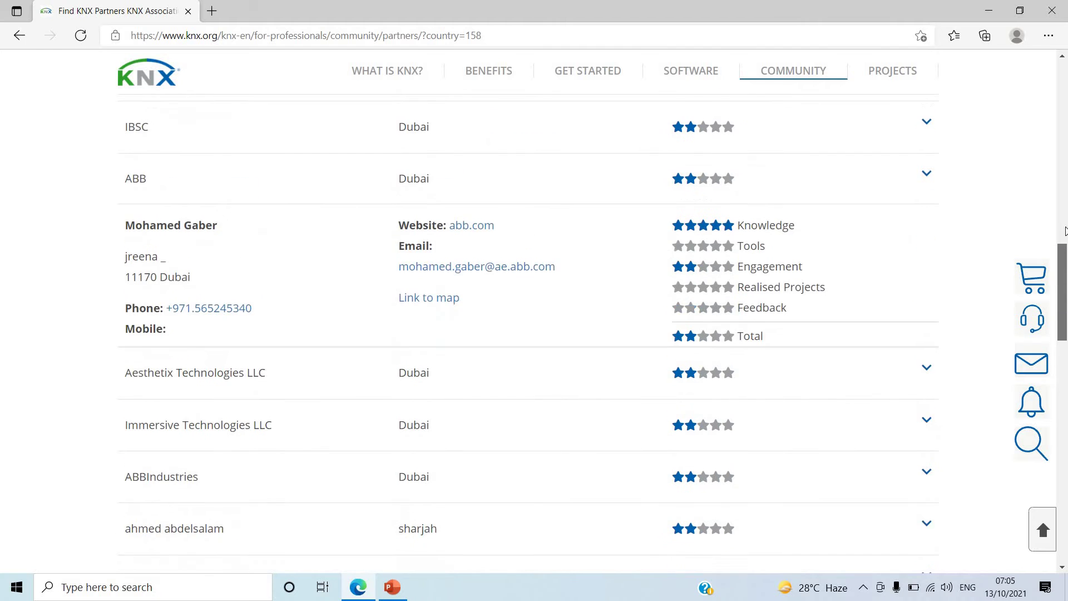
{"action": "scroll", "coordinate": [1066, 148], "scroll_direction": "up", "scroll_amount": 4}
{"action": "scroll", "coordinate": [1042, 167], "scroll_direction": "up", "scroll_amount": 2}
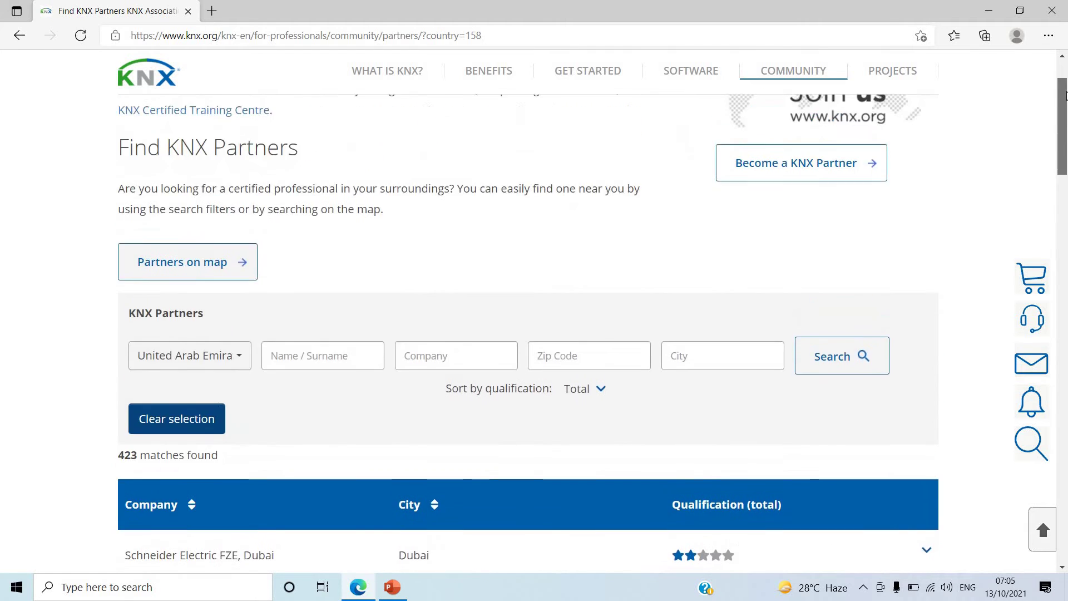
{"action": "scroll", "coordinate": [982, 198], "scroll_direction": "up", "scroll_amount": 3}
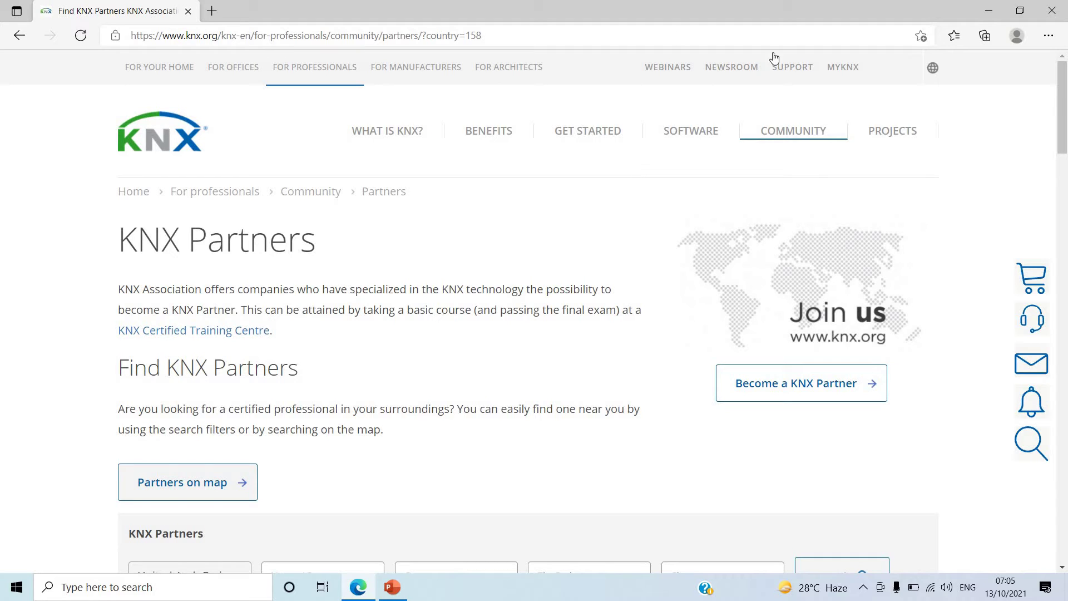
- Open my.knx.org in a new tab to show the MyKNX Shop page
{"action": "left_click", "coordinate": [841, 82]}
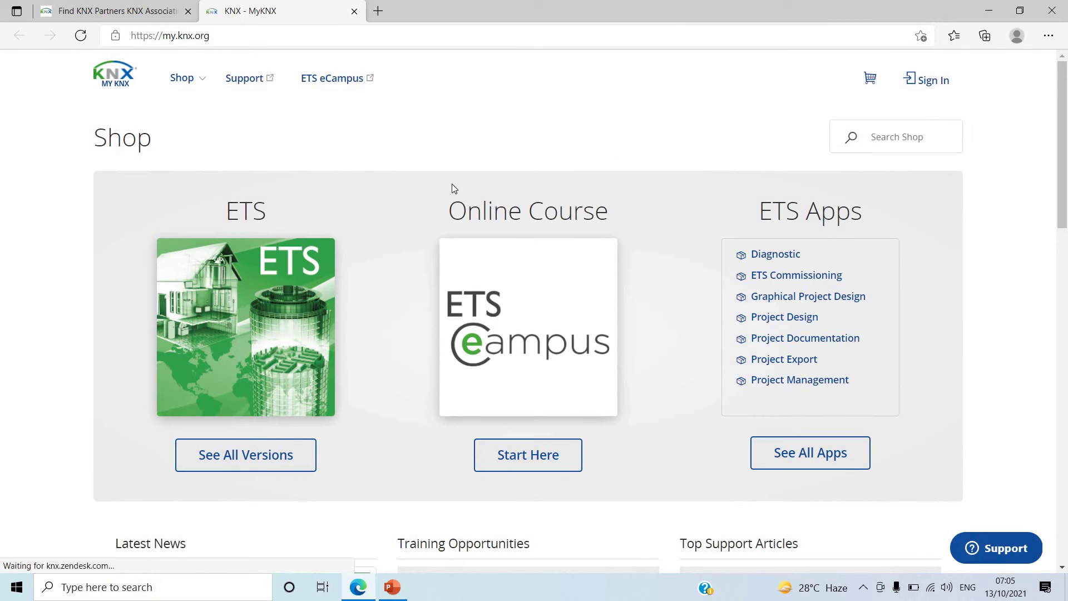
{"action": "double_click", "coordinate": [241, 211]}
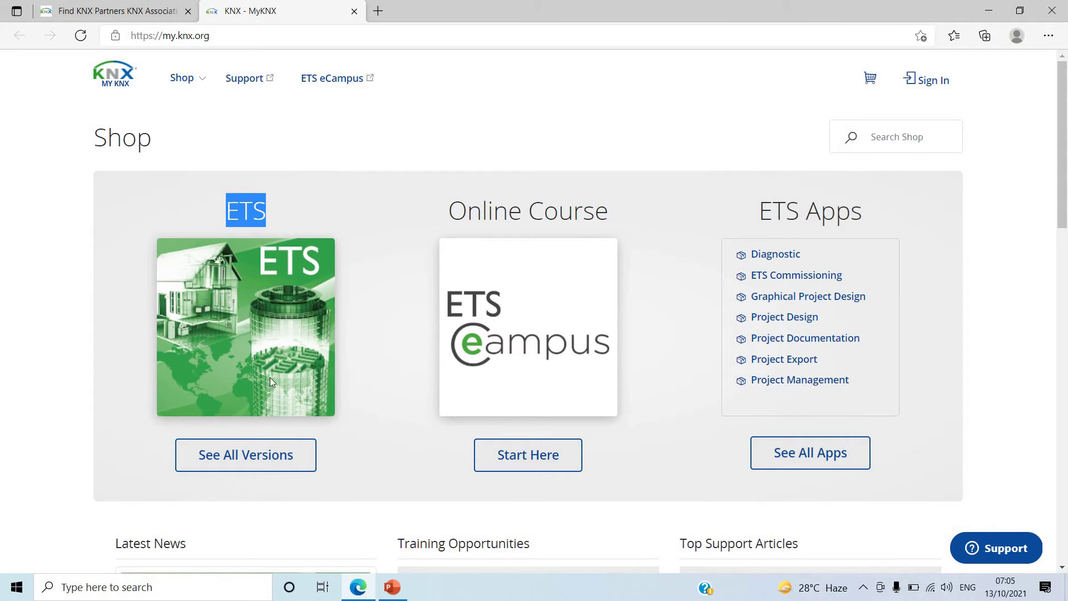
- Show all ETS versions for sale: ETS6 Home, Lite and Professional with prices
{"action": "left_click", "coordinate": [260, 458]}
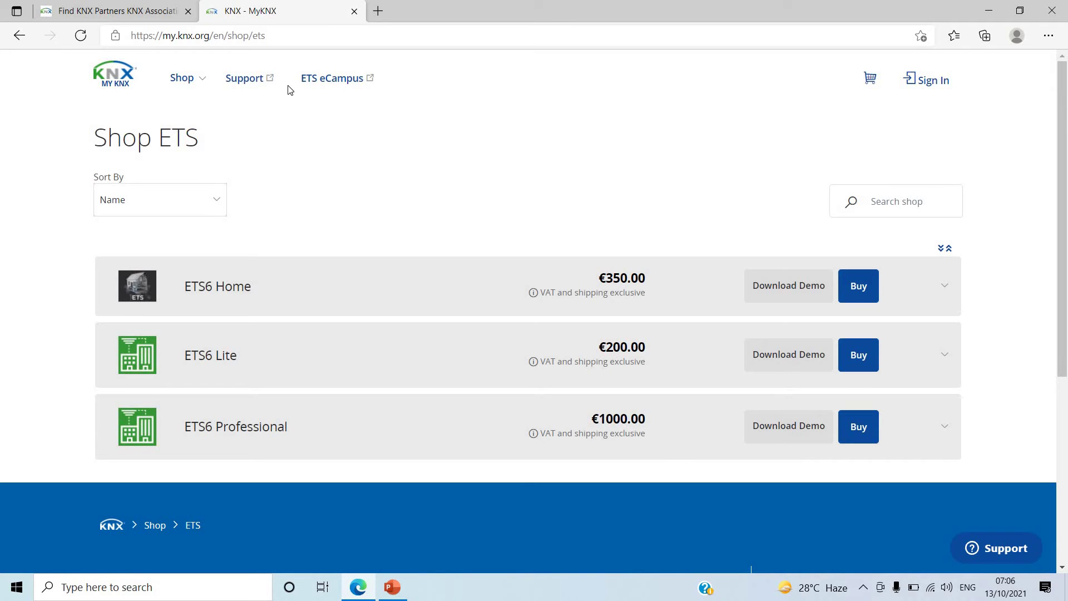
- Go back to the Shop and open the ETS5 eCampus welcome page from the Online Course offer
{"action": "key", "text": "alt+Left"}
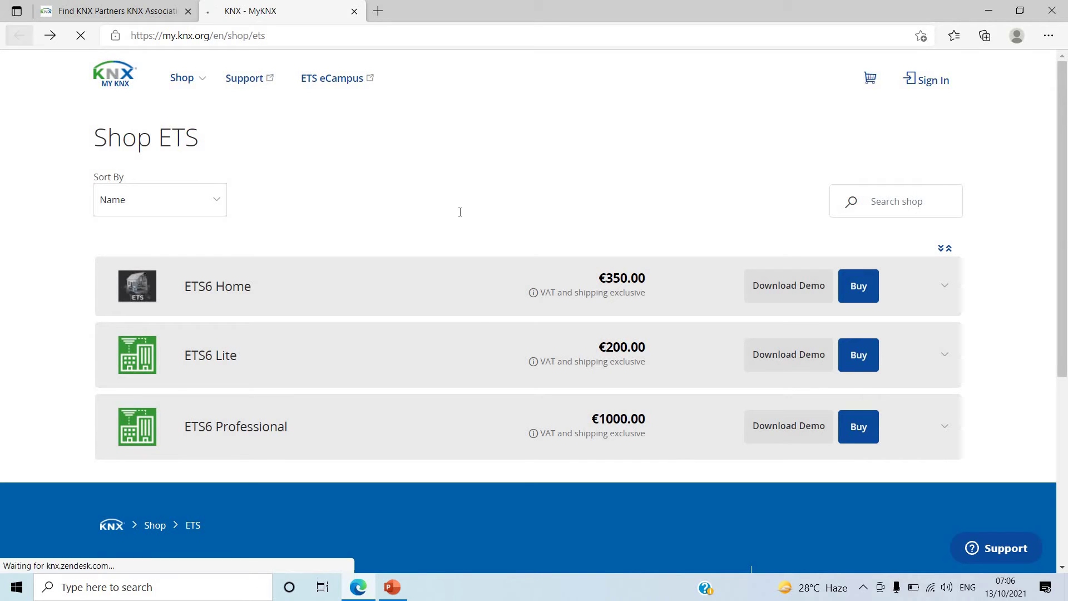
{"action": "left_click", "coordinate": [526, 456]}
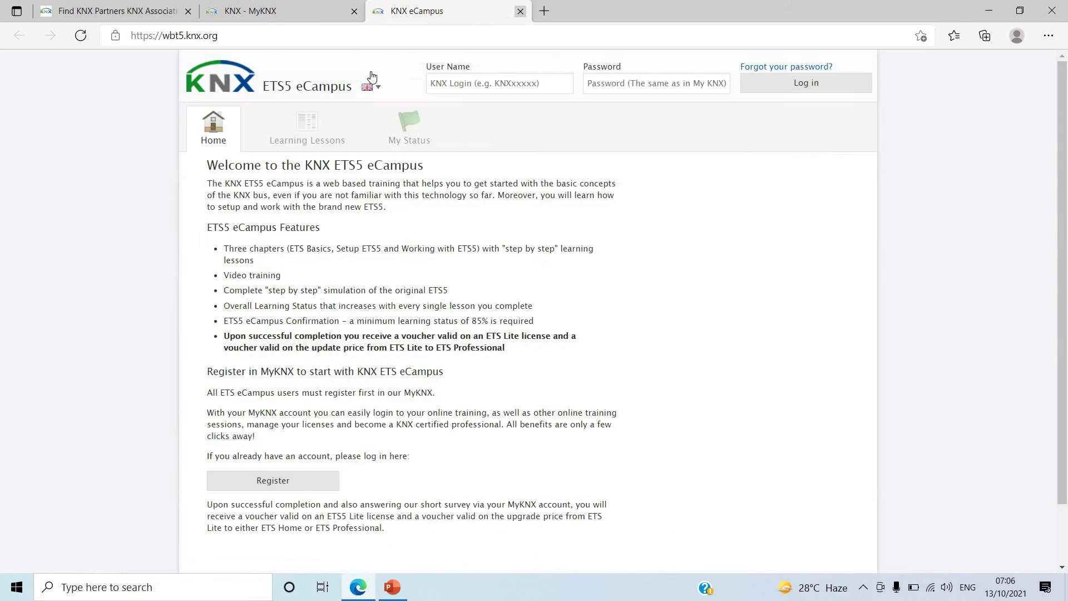
{"action": "key", "text": "ctrl+w"}
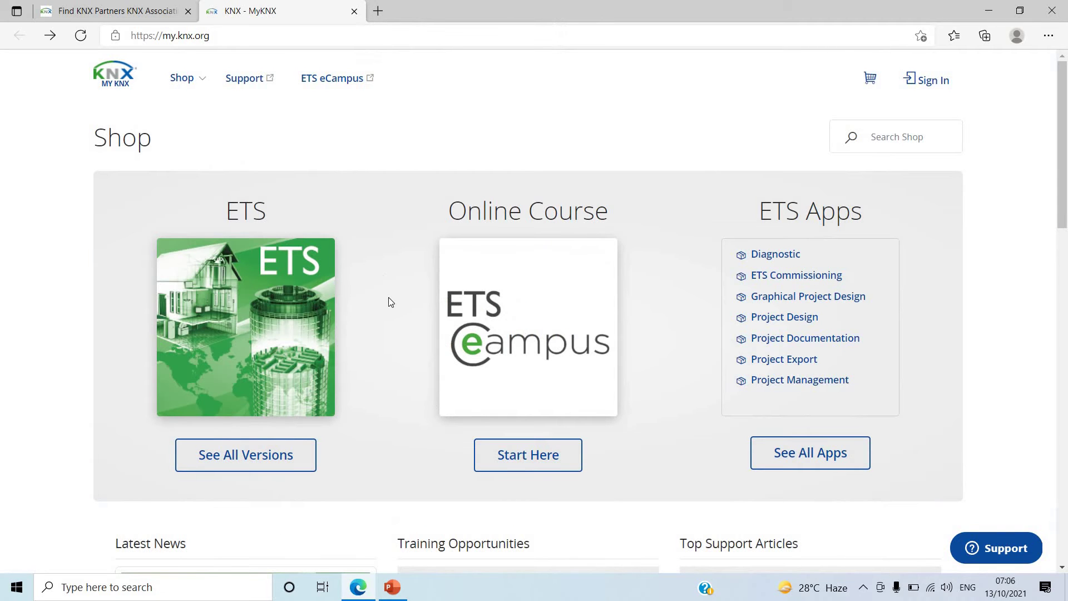
{"action": "left_click", "coordinate": [501, 454]}
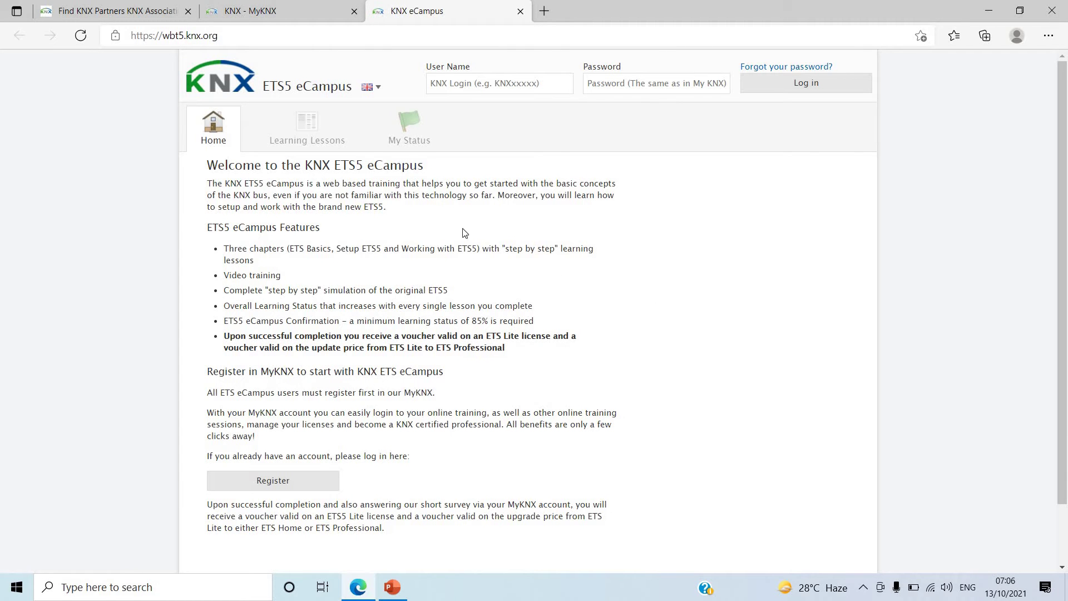
- Begin MyKNX registration and start filling in the new-account last name
{"action": "left_click", "coordinate": [311, 483]}
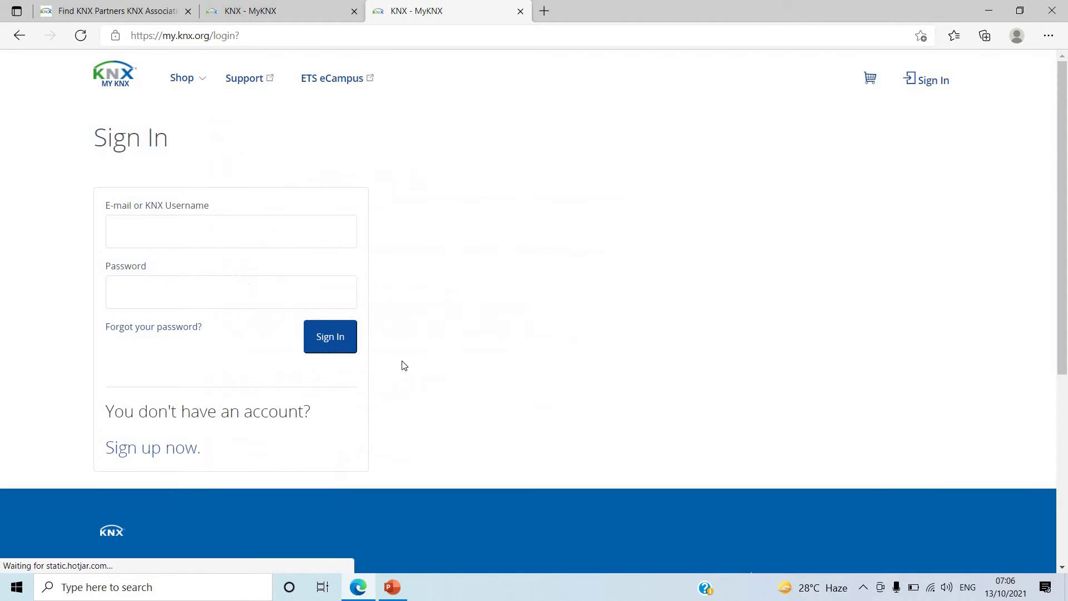
{"action": "left_click", "coordinate": [192, 451]}
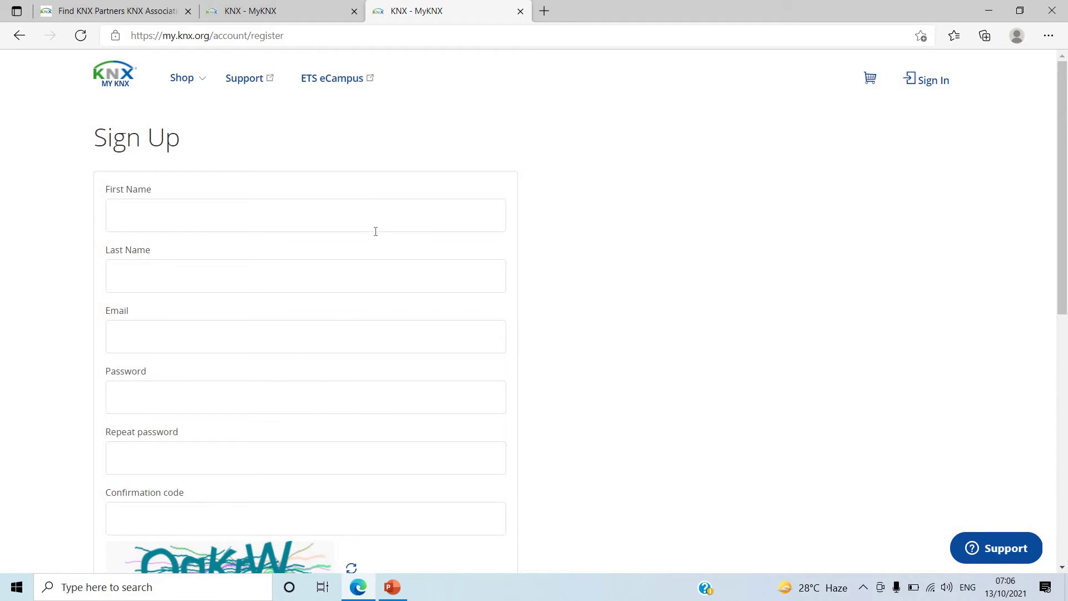
{"action": "left_click", "coordinate": [436, 278]}
{"action": "scroll", "coordinate": [1066, 306], "scroll_direction": "down", "scroll_amount": 1}
{"action": "scroll", "coordinate": [1066, 219], "scroll_direction": "up", "scroll_amount": 1}
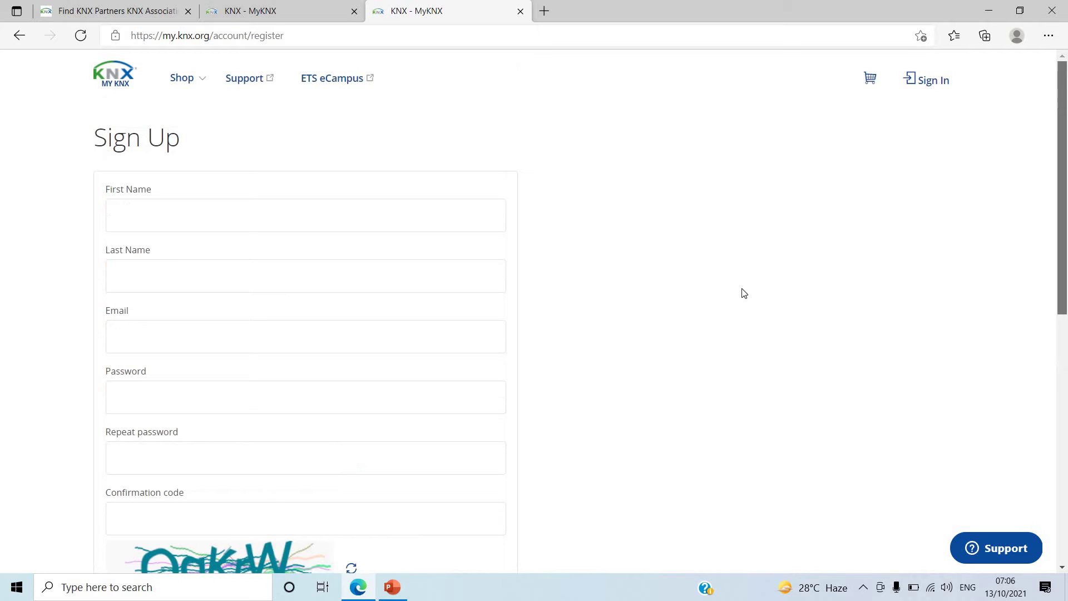
- Sign in to MyKNX instead, using the saved email and password
{"action": "left_click", "coordinate": [934, 88]}
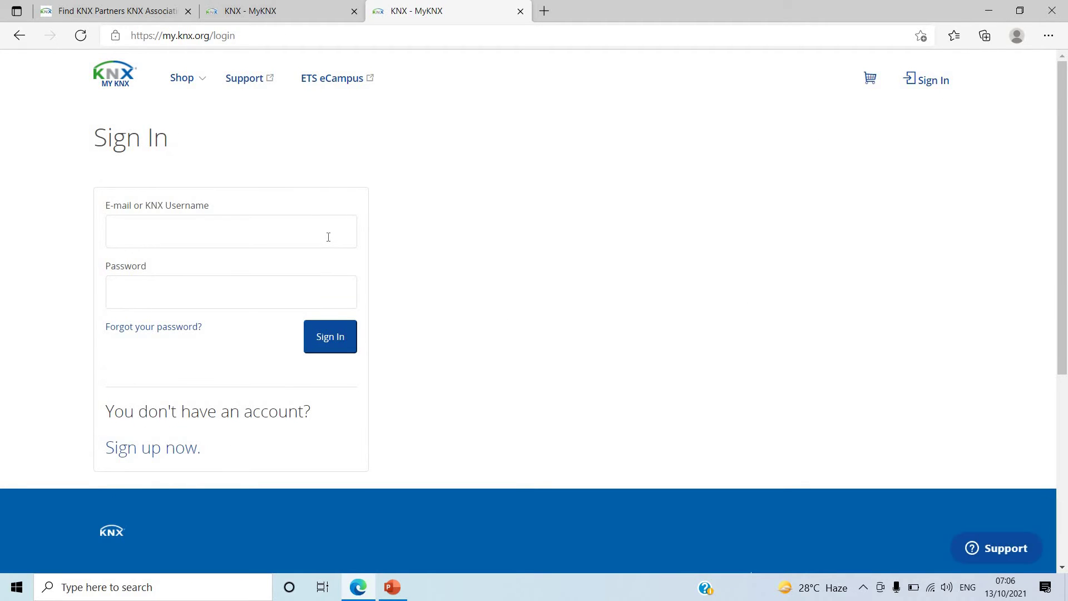
{"action": "left_click", "coordinate": [328, 237]}
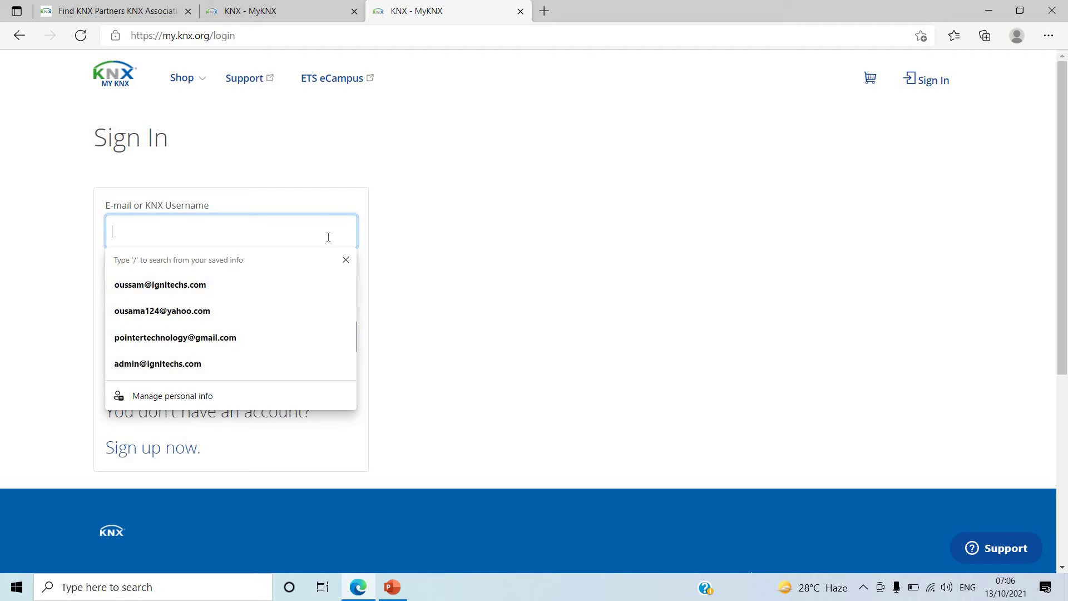
{"action": "left_click", "coordinate": [255, 297]}
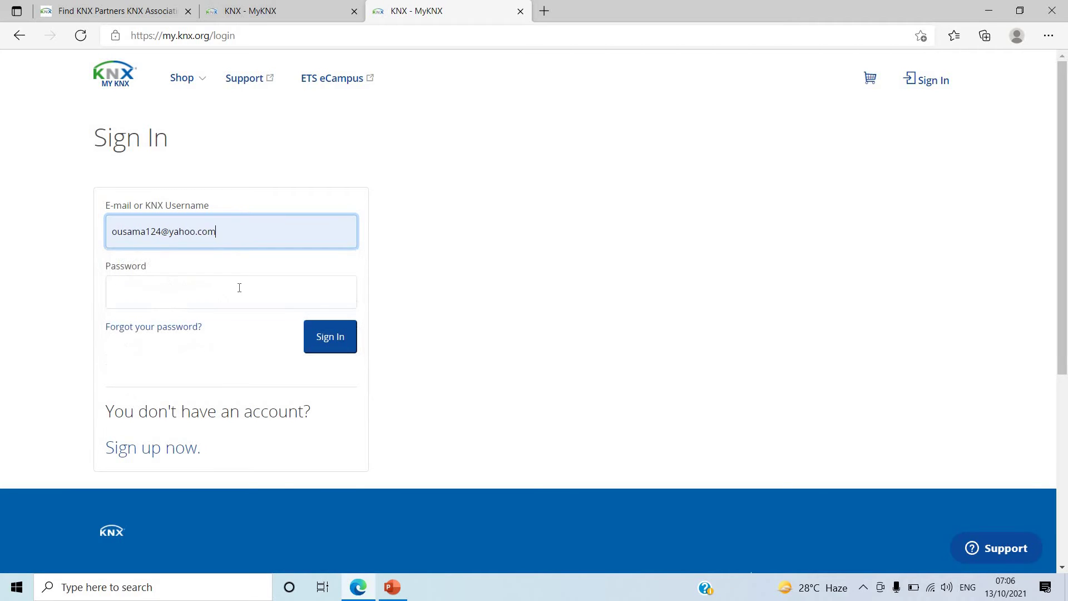
{"action": "left_click", "coordinate": [239, 287]}
{"action": "type", "text": "a"}
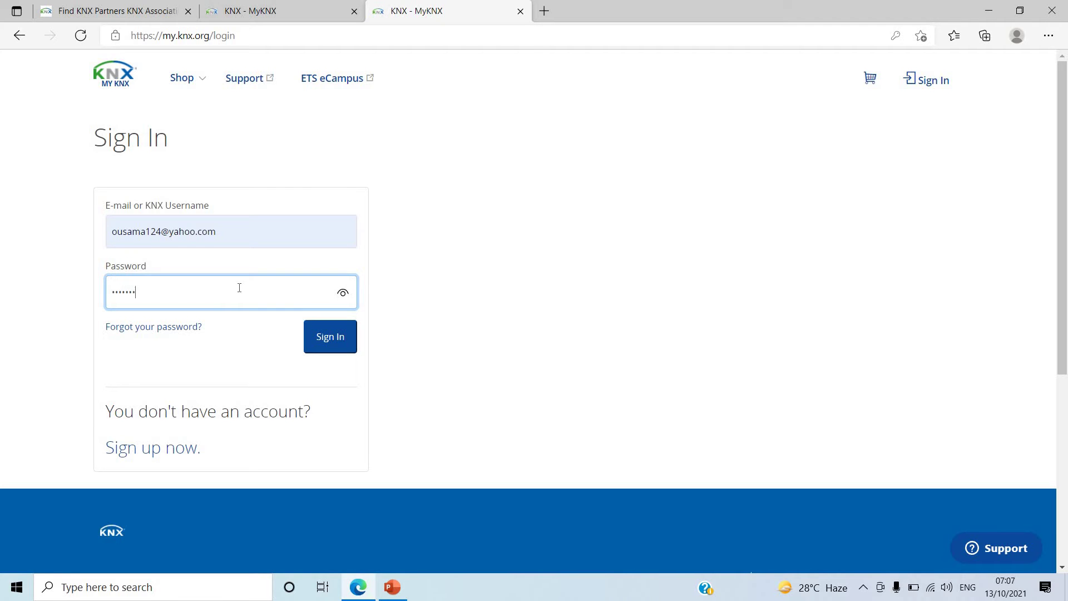
{"action": "type", "text": "a"}
{"action": "left_click", "coordinate": [349, 343]}
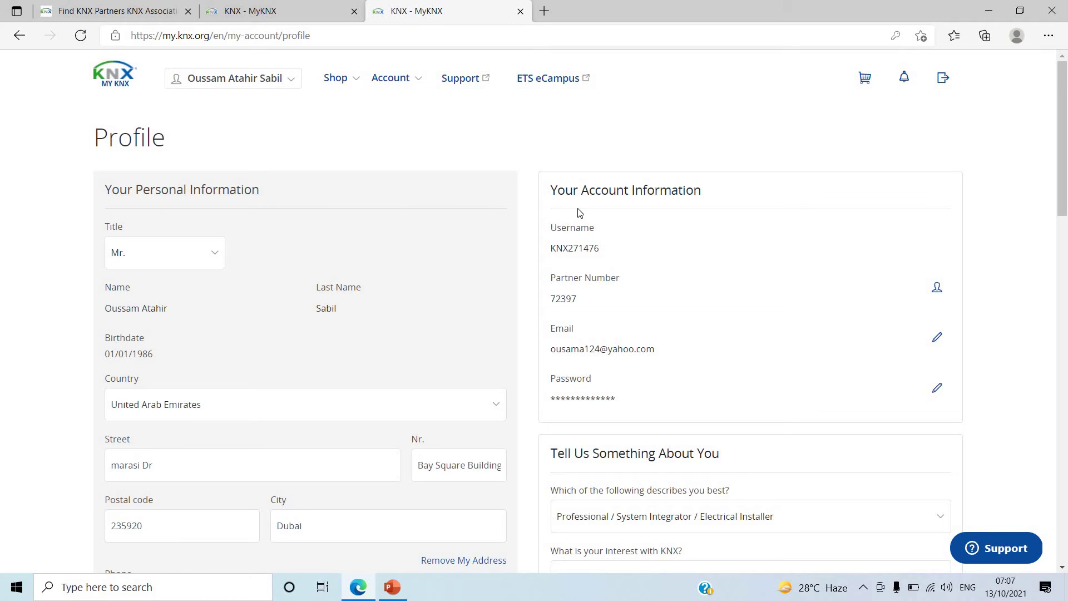
{"action": "double_click", "coordinate": [578, 252]}
{"action": "triple_click", "coordinate": [575, 284]}
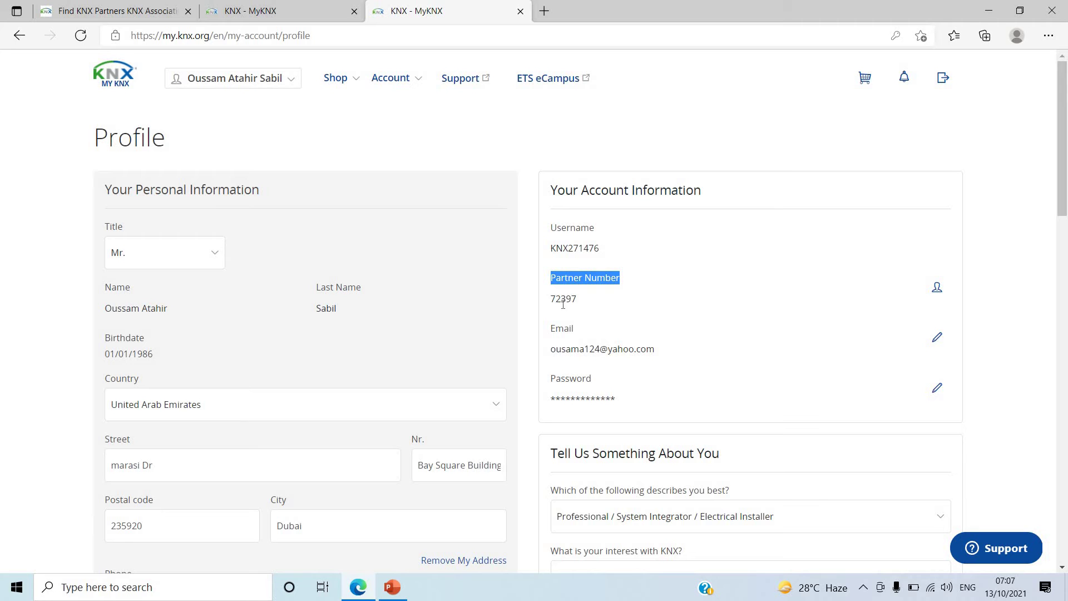
{"action": "double_click", "coordinate": [564, 299]}
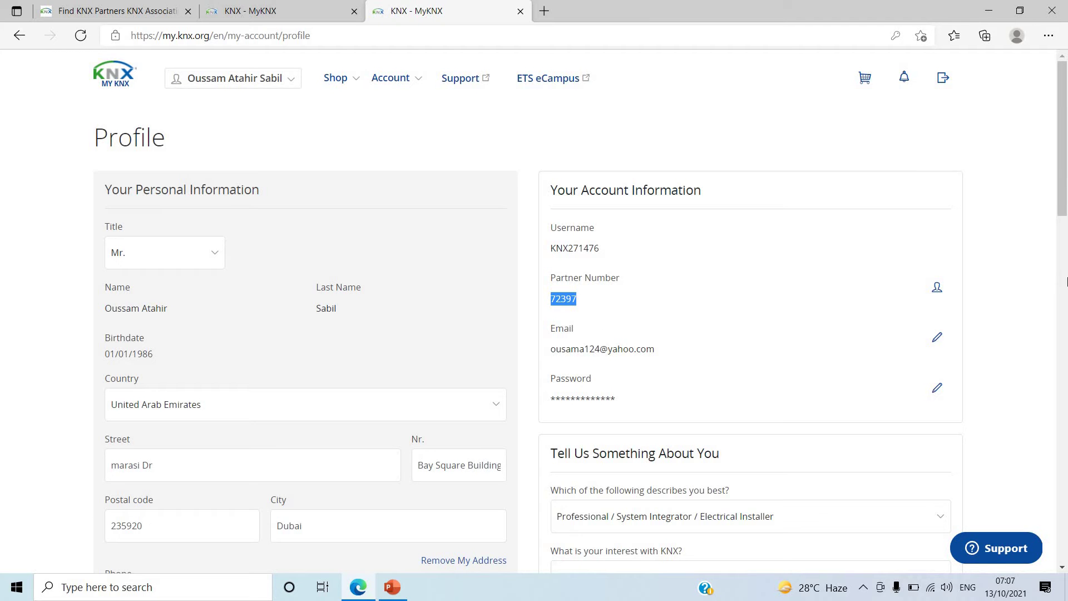
{"action": "scroll", "coordinate": [1066, 282], "scroll_direction": "down", "scroll_amount": 5}
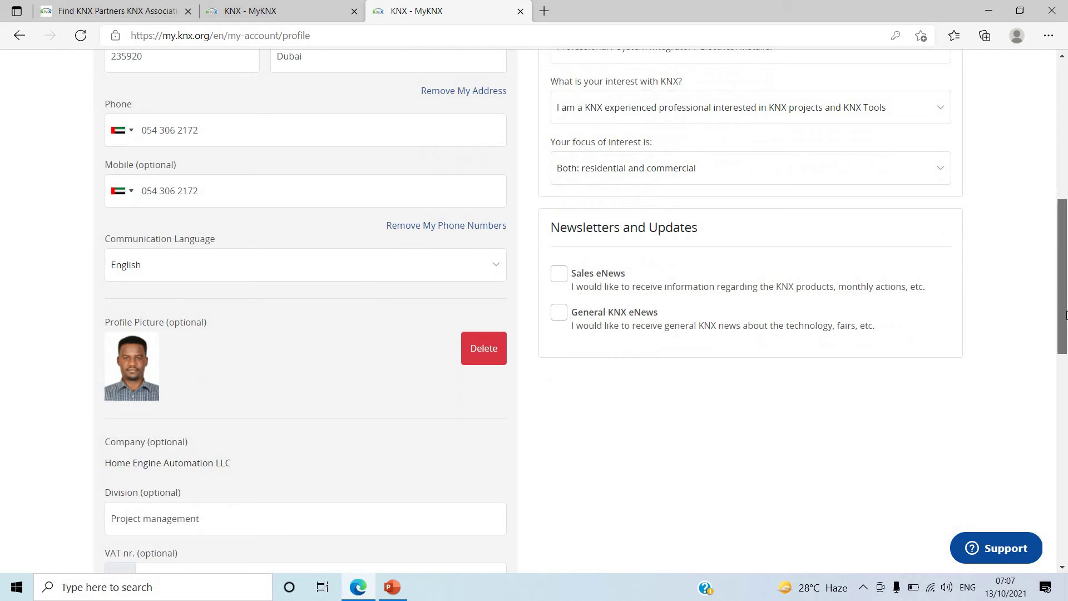
{"action": "scroll", "coordinate": [1066, 315], "scroll_direction": "up", "scroll_amount": 2}
{"action": "left_click_drag", "start_coordinate": [1063, 312], "coordinate": [1065, 434]}
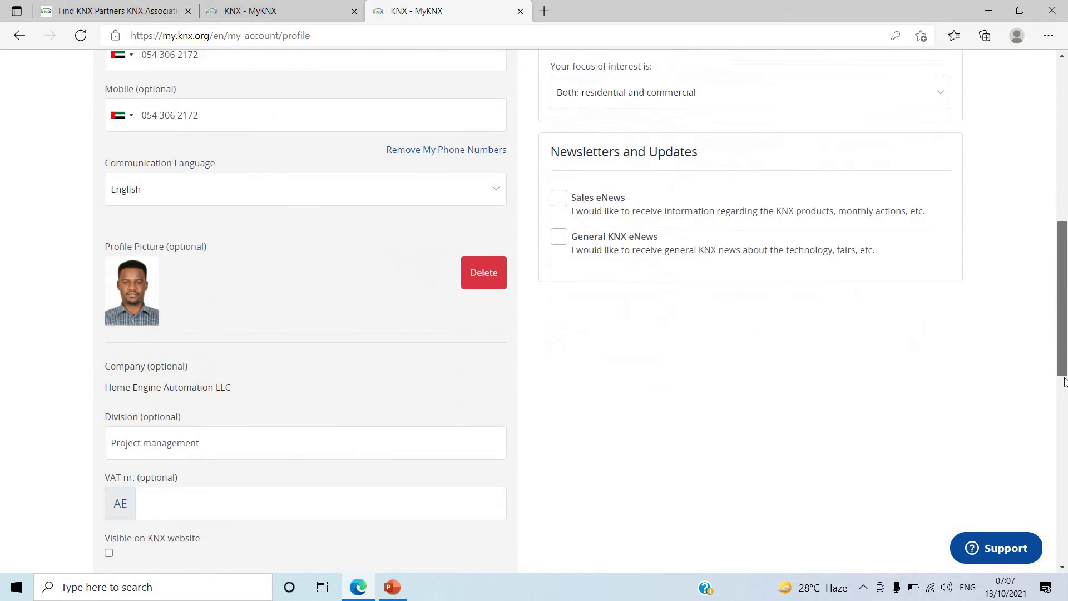
{"action": "scroll", "coordinate": [1065, 434], "scroll_direction": "down", "scroll_amount": 2}
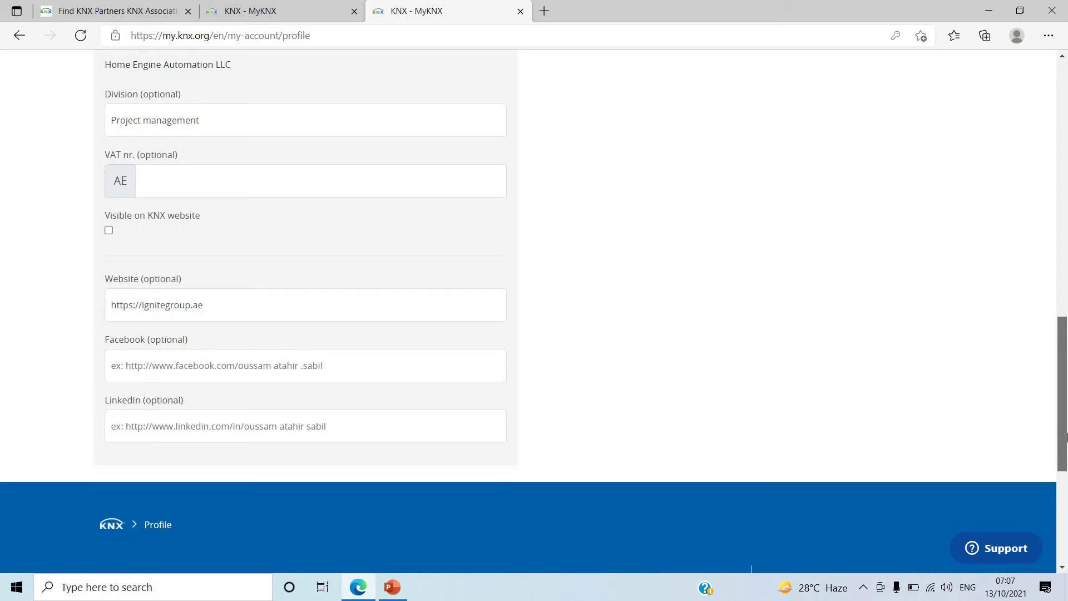
{"action": "left_click_drag", "start_coordinate": [1065, 433], "coordinate": [1056, 96]}
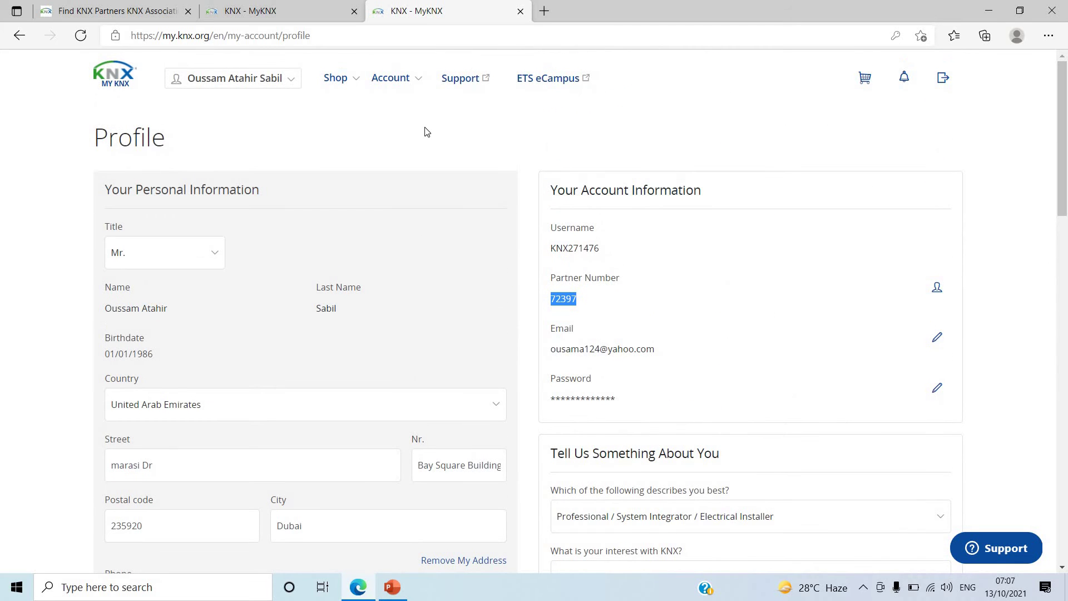
- Open Trainings from the Account menu to see the Basic course, webinar and eCampus status
{"action": "left_click", "coordinate": [416, 90]}
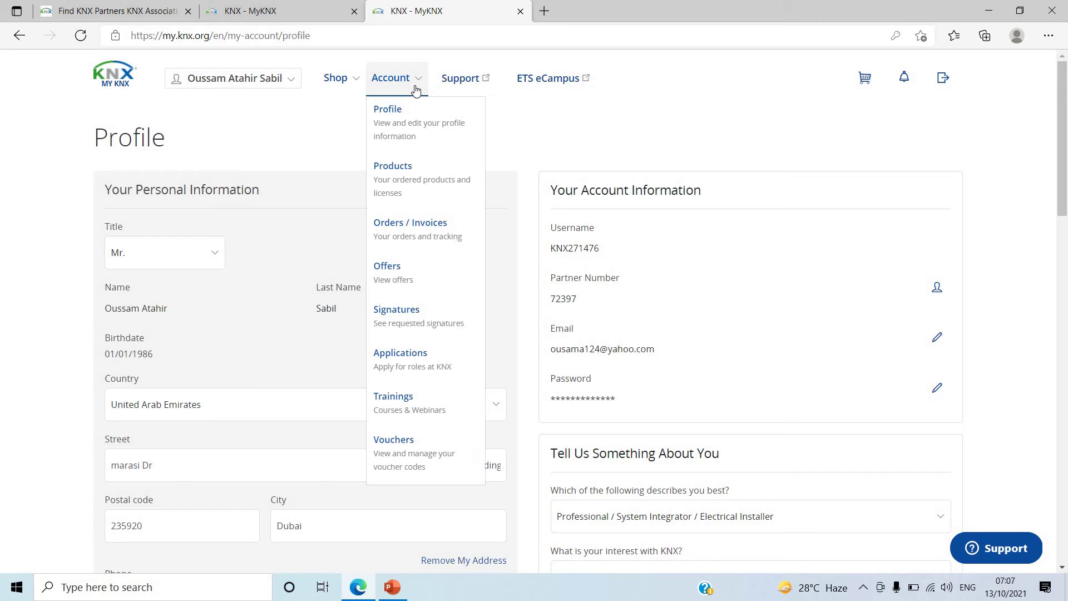
{"action": "left_click", "coordinate": [415, 404]}
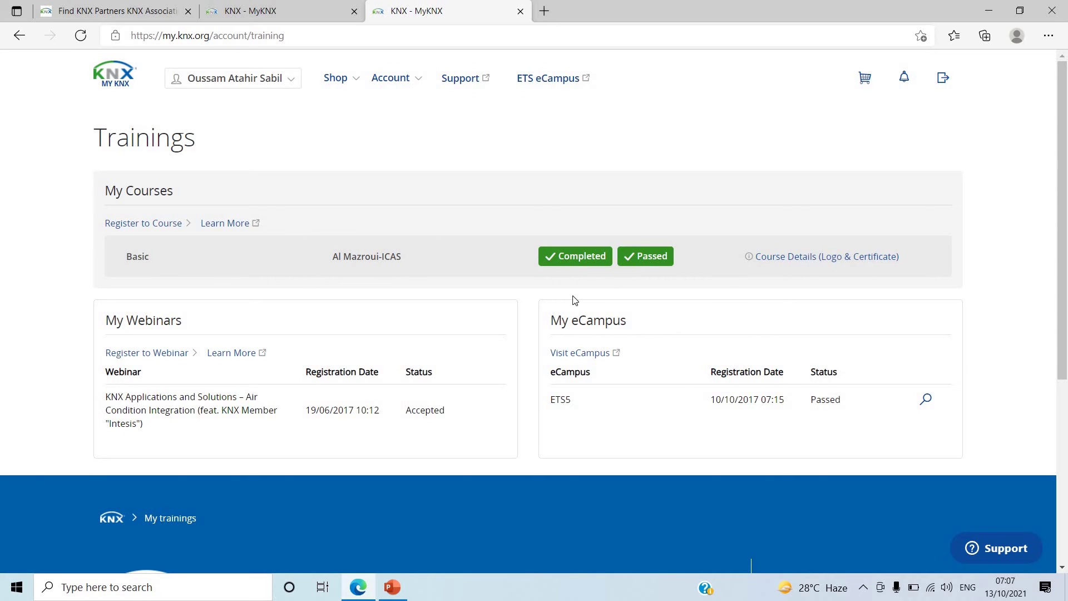
- Start Register to Course and set the Country filter to All
{"action": "left_click", "coordinate": [151, 224]}
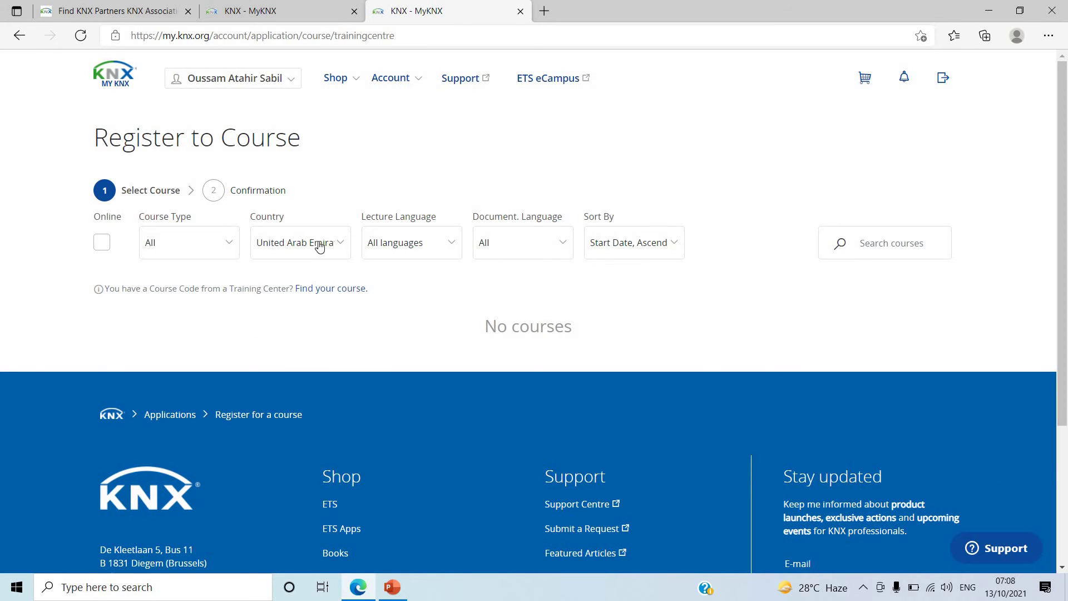
{"action": "left_click", "coordinate": [319, 246]}
{"action": "left_click", "coordinate": [344, 272]}
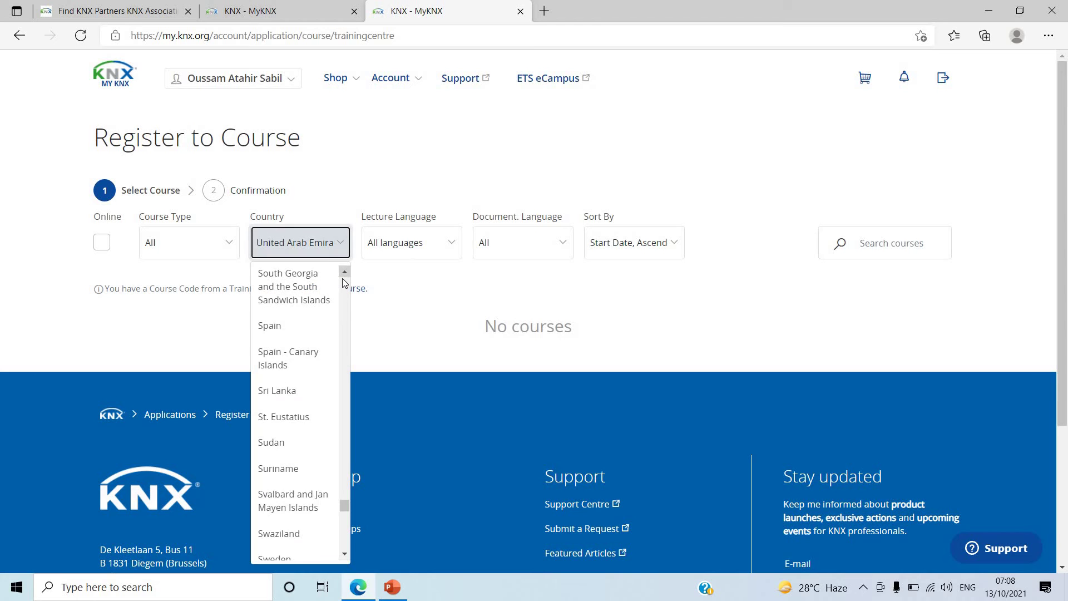
{"action": "scroll", "coordinate": [343, 279], "scroll_direction": "up", "scroll_amount": 5}
{"action": "scroll", "coordinate": [343, 279], "scroll_direction": "up", "scroll_amount": 5}
{"action": "scroll", "coordinate": [343, 279], "scroll_direction": "up", "scroll_amount": 5}
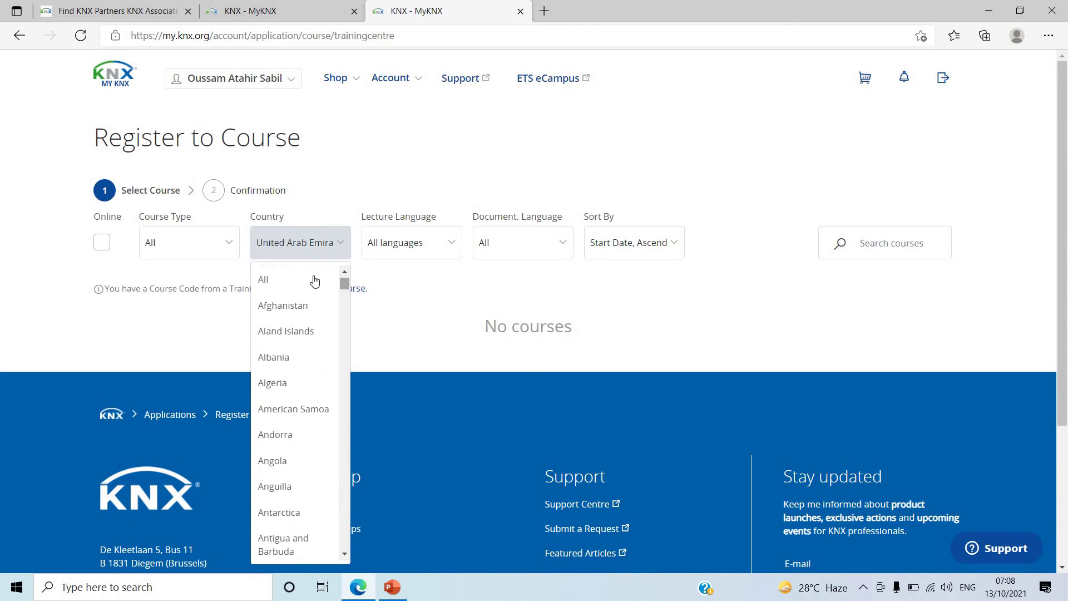
{"action": "left_click", "coordinate": [309, 279]}
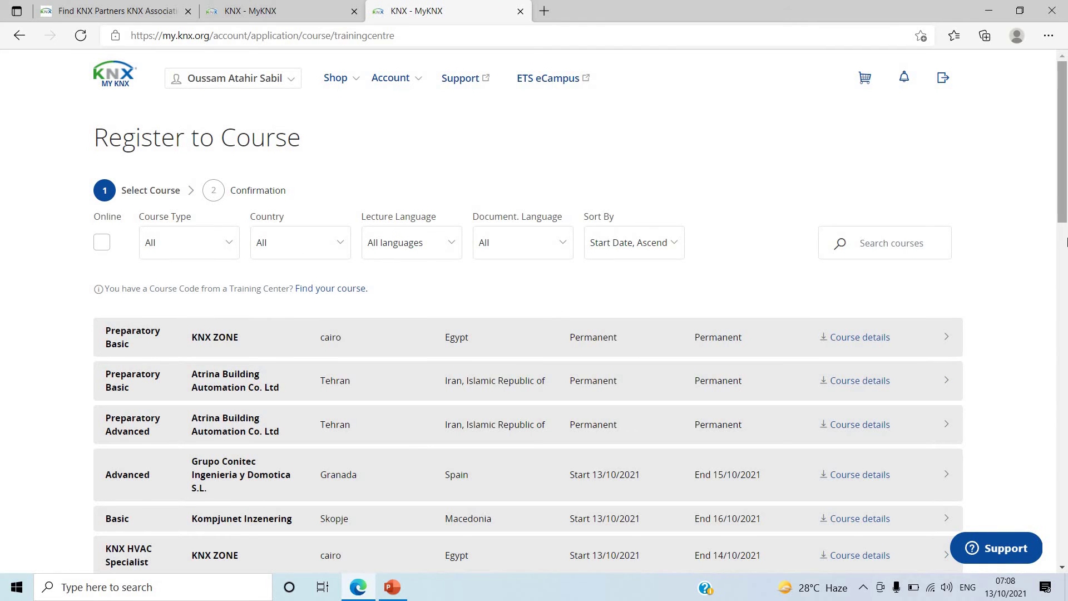
{"action": "left_click_drag", "start_coordinate": [1066, 192], "coordinate": [1066, 412]}
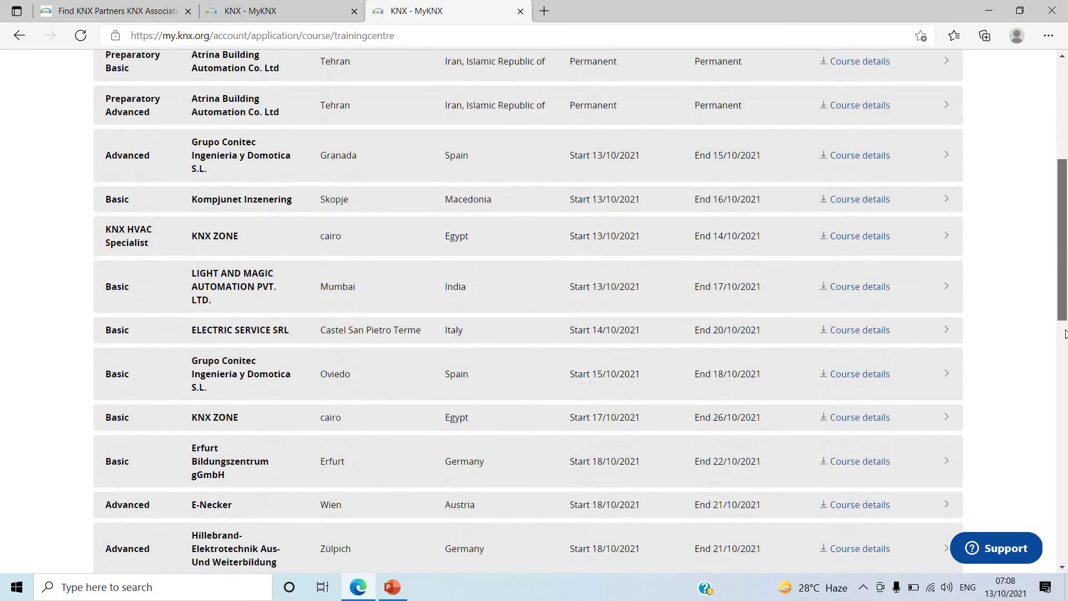
{"action": "scroll", "coordinate": [1061, 392], "scroll_direction": "down", "scroll_amount": 2}
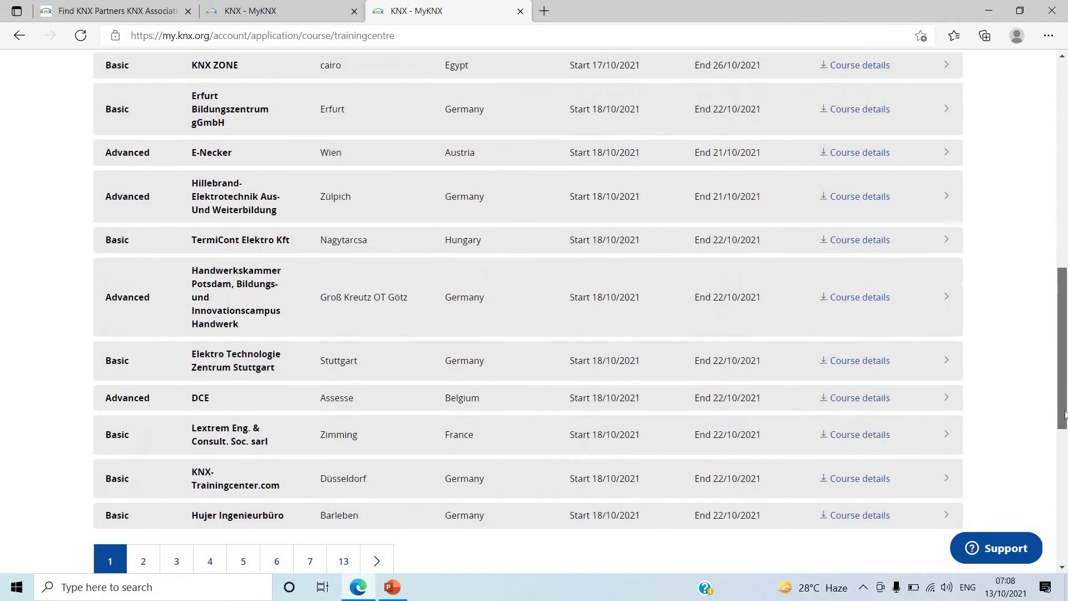
{"action": "scroll", "coordinate": [1050, 309], "scroll_direction": "up", "scroll_amount": 2}
{"action": "scroll", "coordinate": [1050, 301], "scroll_direction": "up", "scroll_amount": 2}
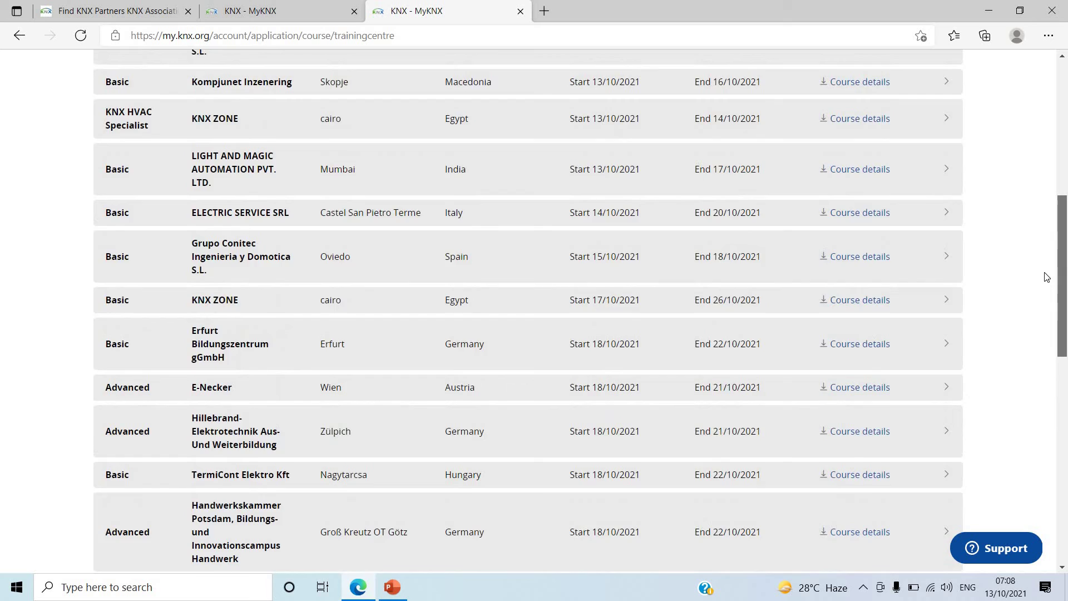
{"action": "scroll", "coordinate": [1049, 283], "scroll_direction": "up", "scroll_amount": 2}
{"action": "scroll", "coordinate": [1042, 242], "scroll_direction": "up", "scroll_amount": 1}
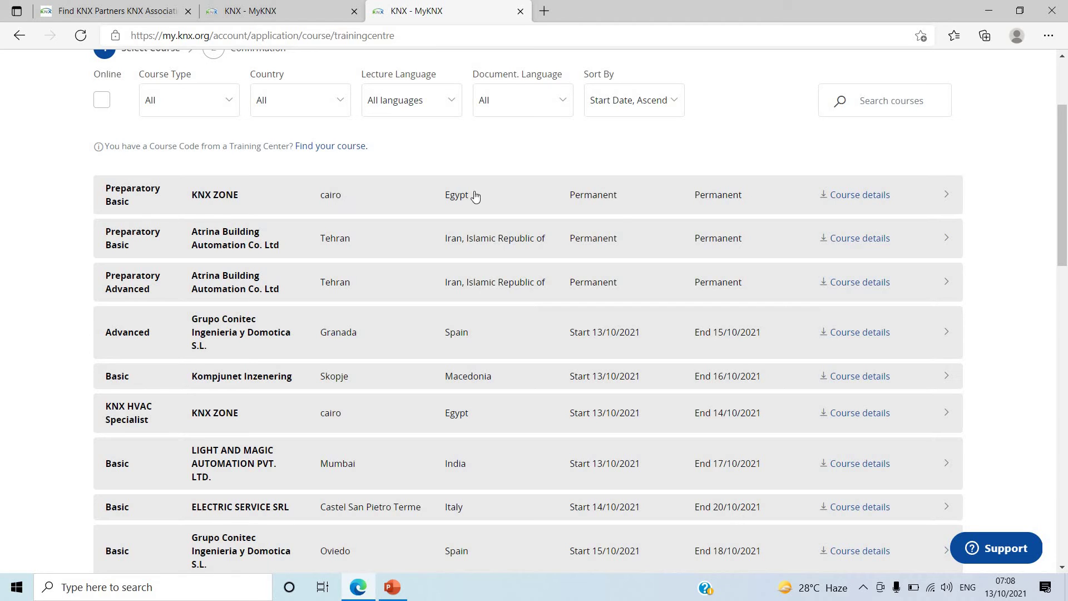
- View the KNX ZONE Preparatory Basic course details and choose it for registration
{"action": "left_click", "coordinate": [856, 198]}
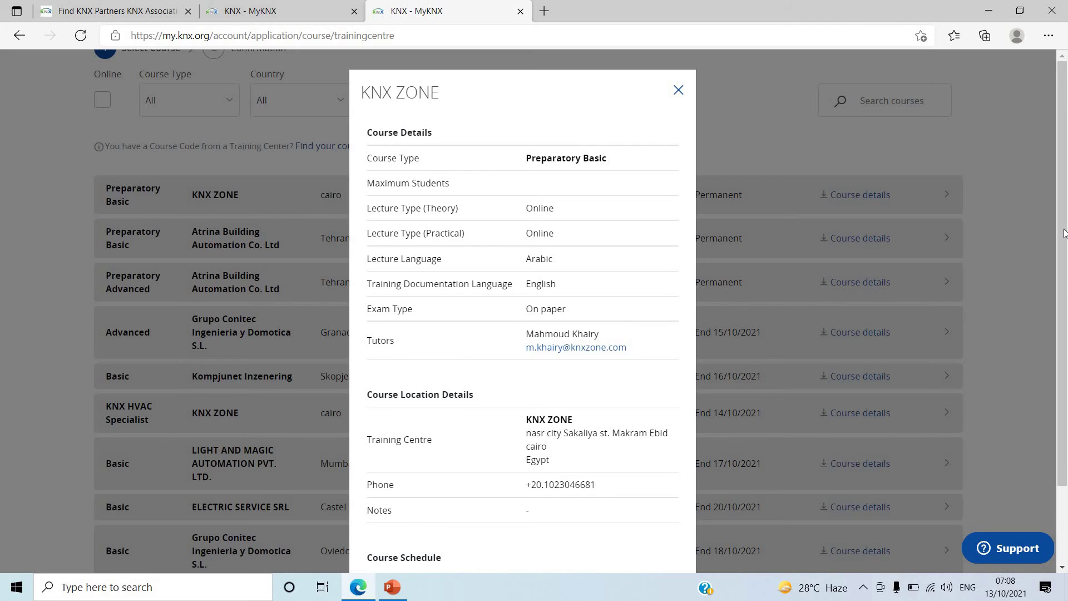
{"action": "scroll", "coordinate": [1066, 289], "scroll_direction": "down", "scroll_amount": 2}
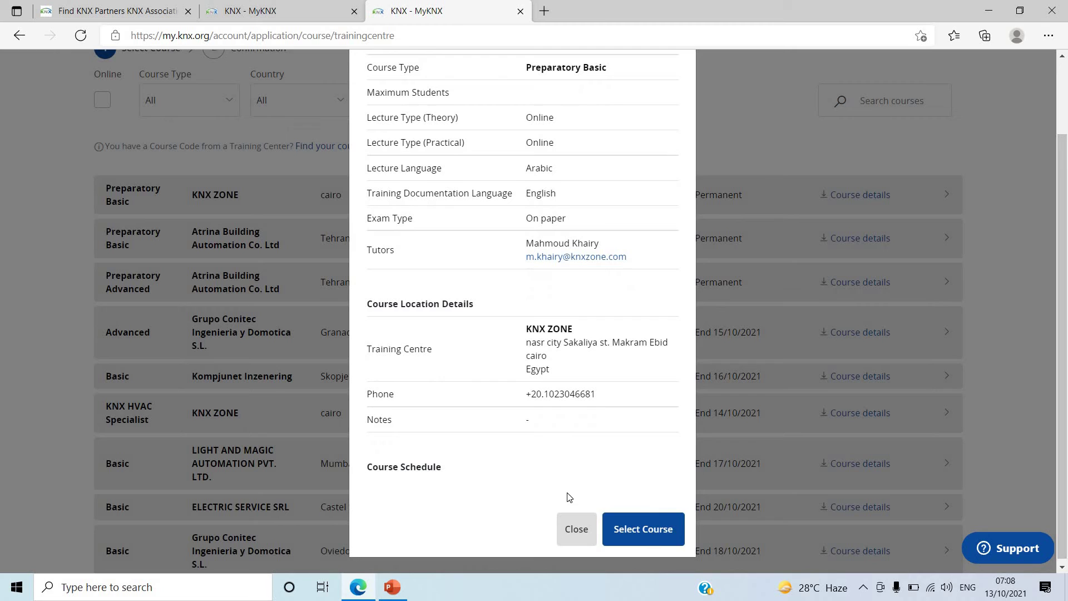
{"action": "left_click", "coordinate": [620, 532]}
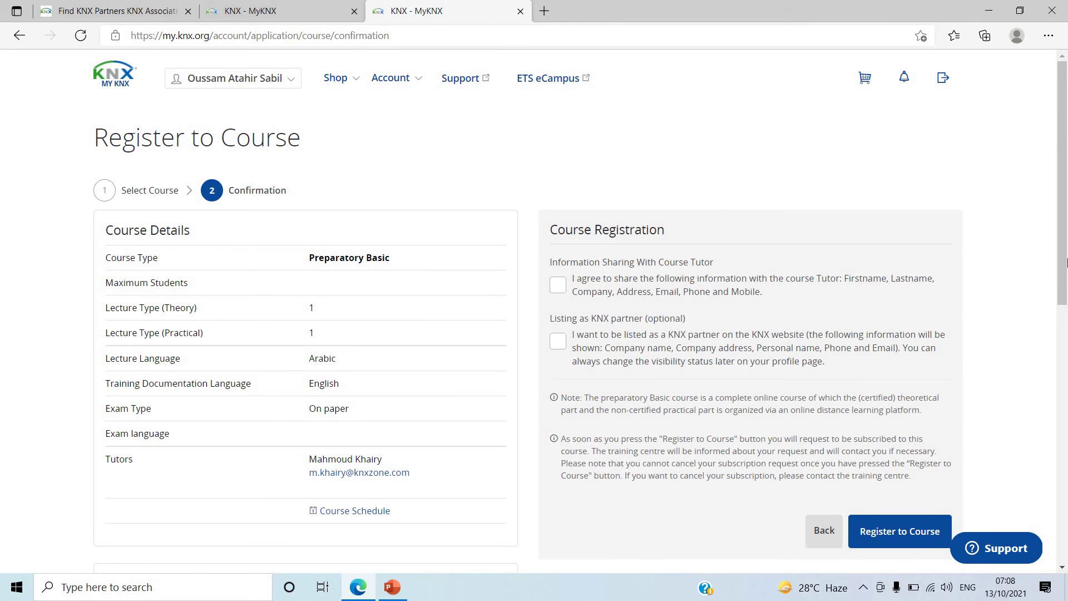
{"action": "scroll", "coordinate": [609, 239], "scroll_direction": "down", "scroll_amount": 2}
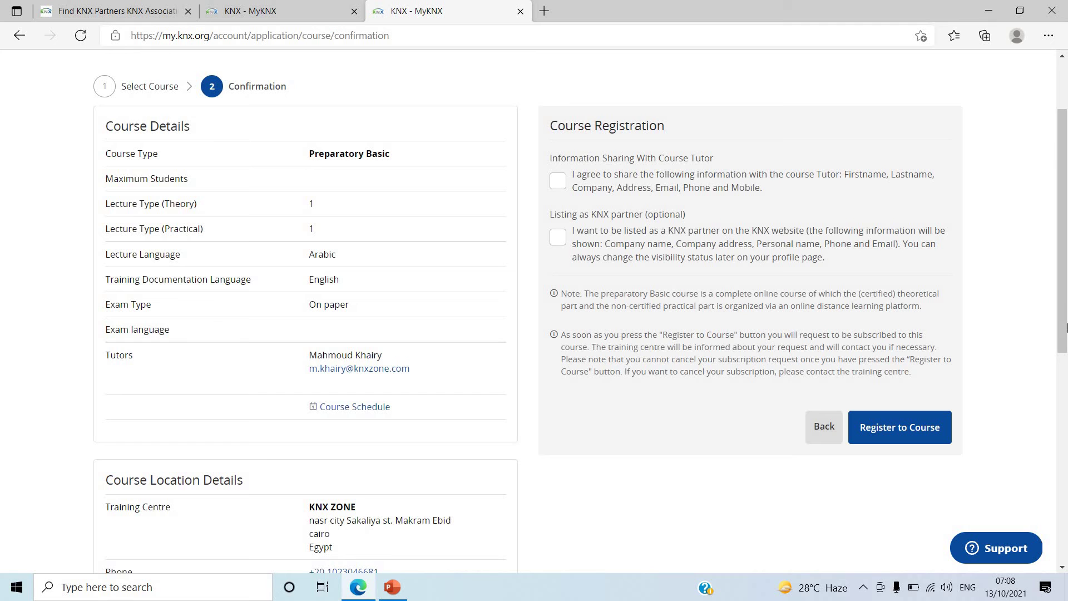
{"action": "scroll", "coordinate": [884, 368], "scroll_direction": "down", "scroll_amount": 1}
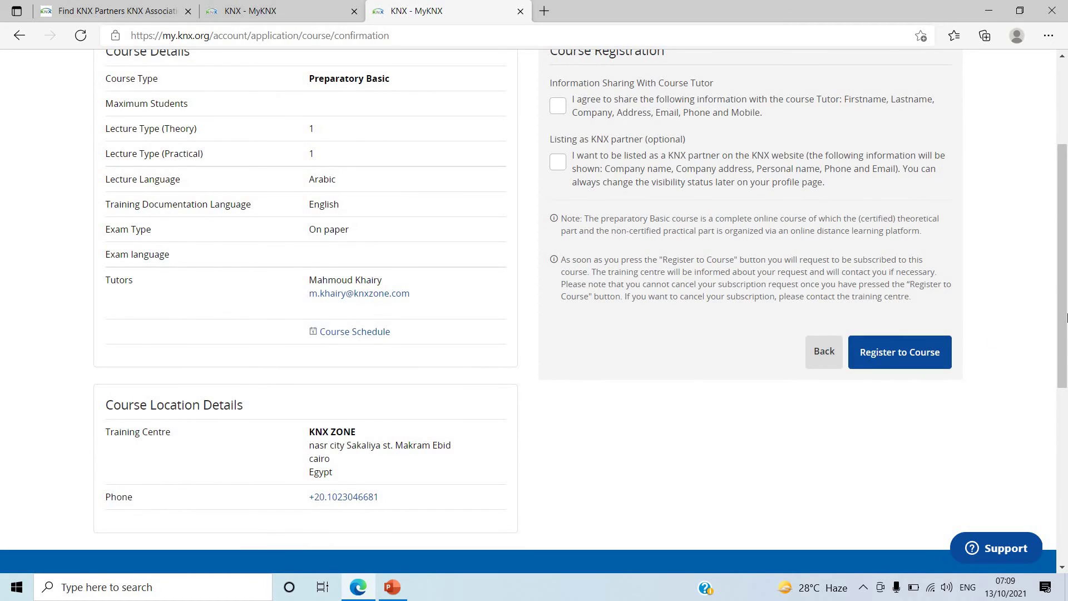
{"action": "left_click_drag", "start_coordinate": [1065, 382], "coordinate": [1062, 214]}
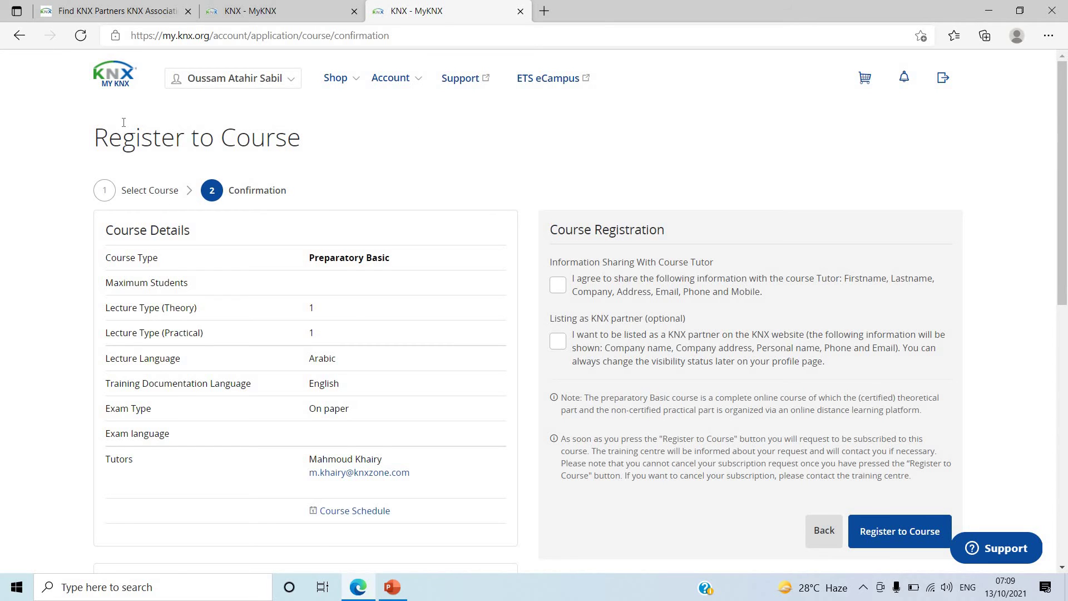
- Go back and reload the course selection page, then launch the ETS eCampus in a new tab
{"action": "left_click", "coordinate": [19, 37]}
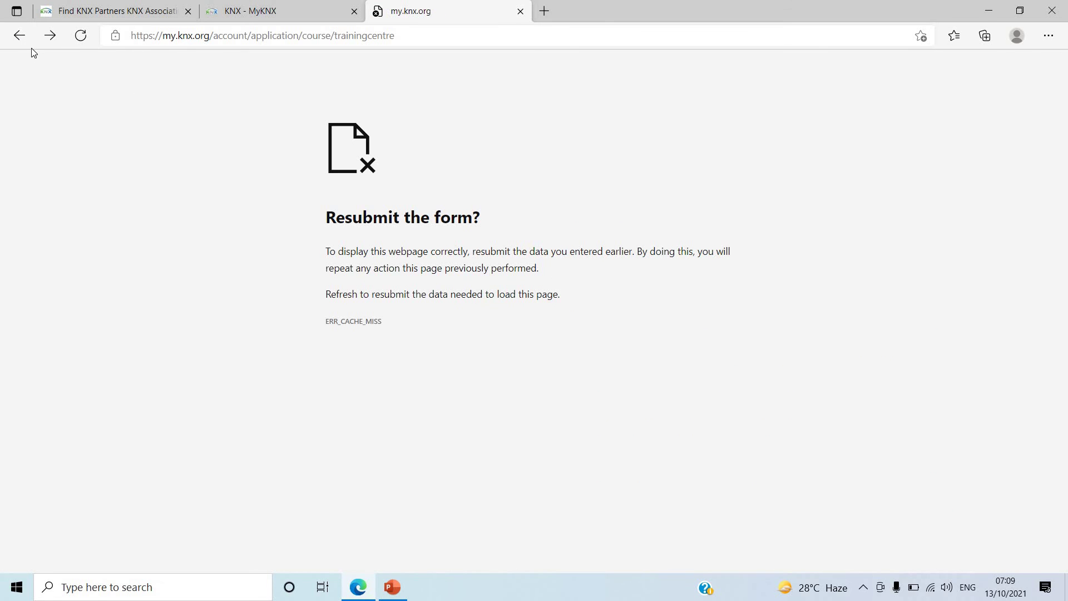
{"action": "left_click", "coordinate": [18, 36]}
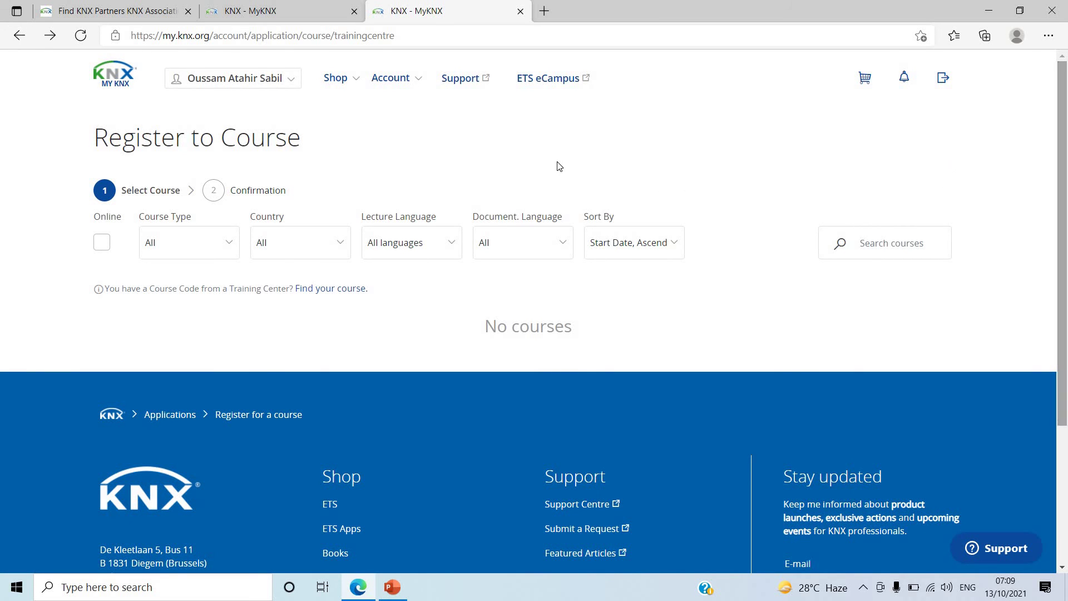
{"action": "left_click", "coordinate": [541, 90]}
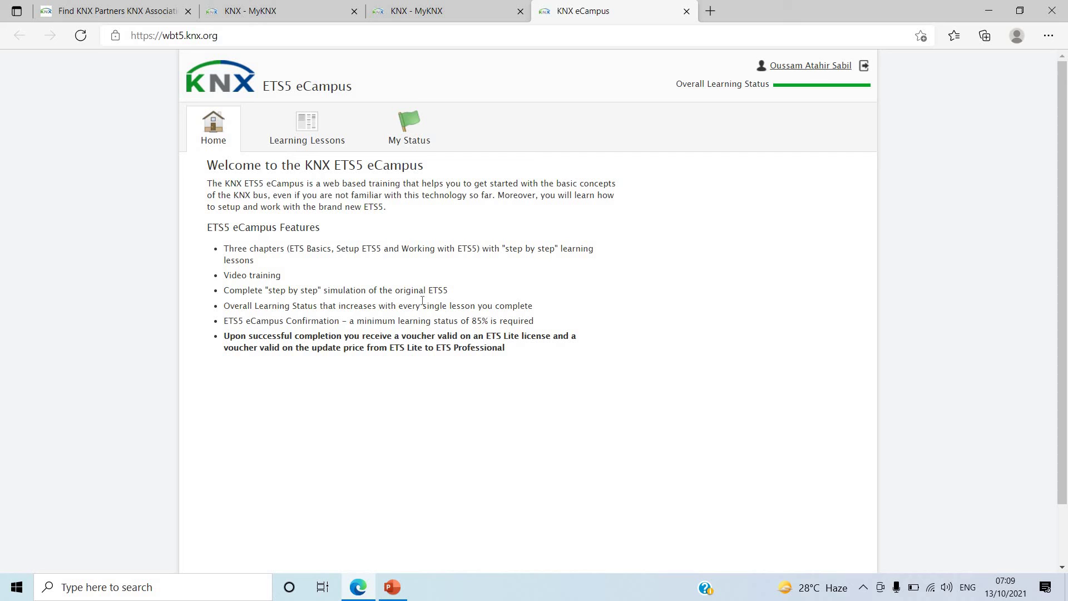
- Open the eCampus Learning Lessons section to show Chapter 1 ETS Basics
{"action": "left_click", "coordinate": [289, 138]}
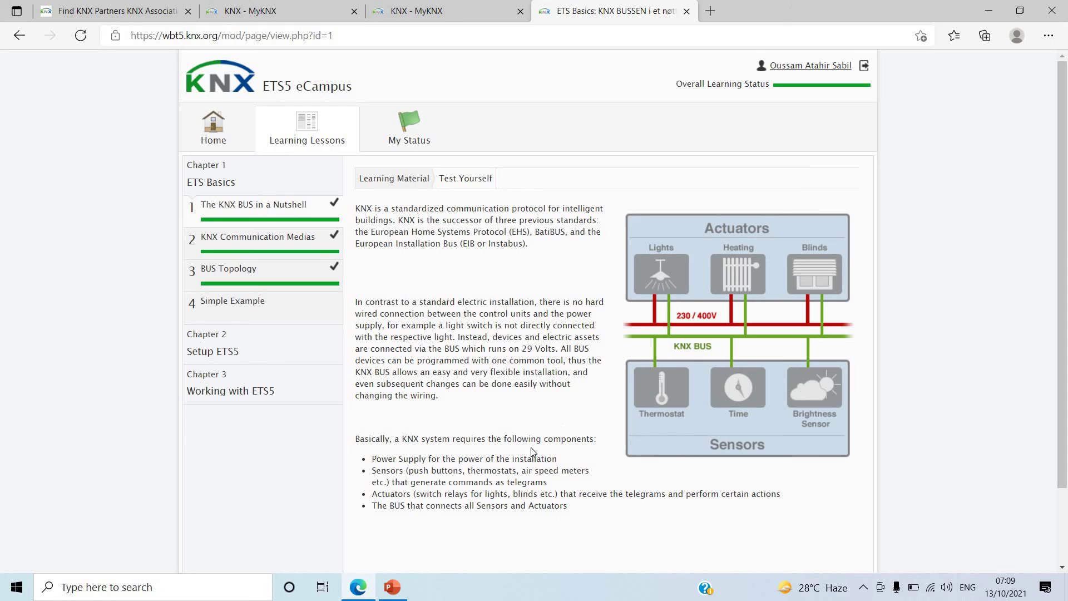
- View the self-test results, then the Communication Medias, BUS Topology and Simple Example lessons
{"action": "left_click", "coordinate": [456, 182]}
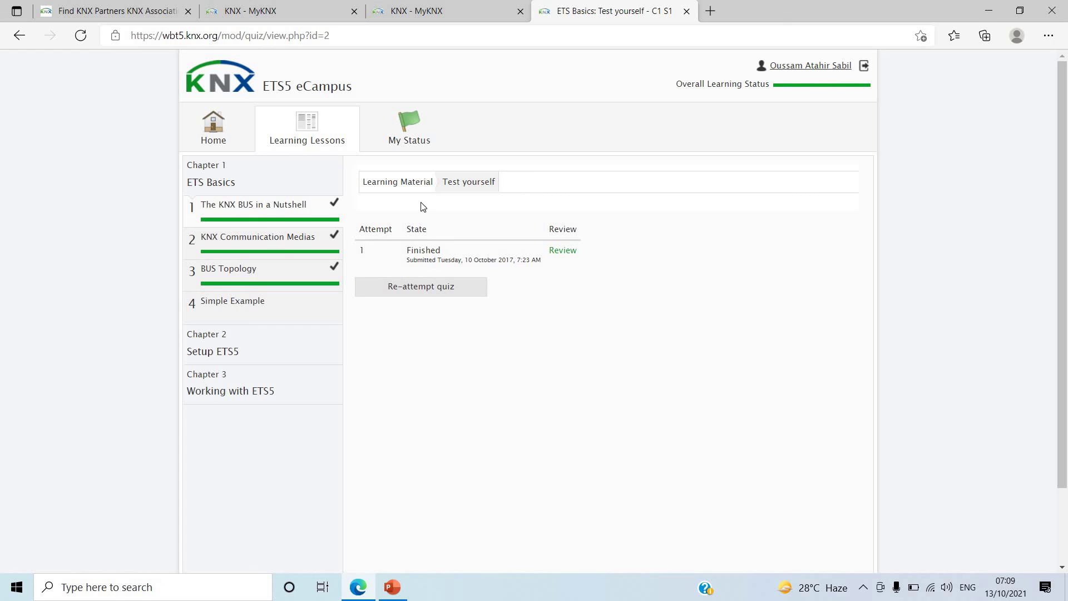
{"action": "left_click", "coordinate": [266, 249]}
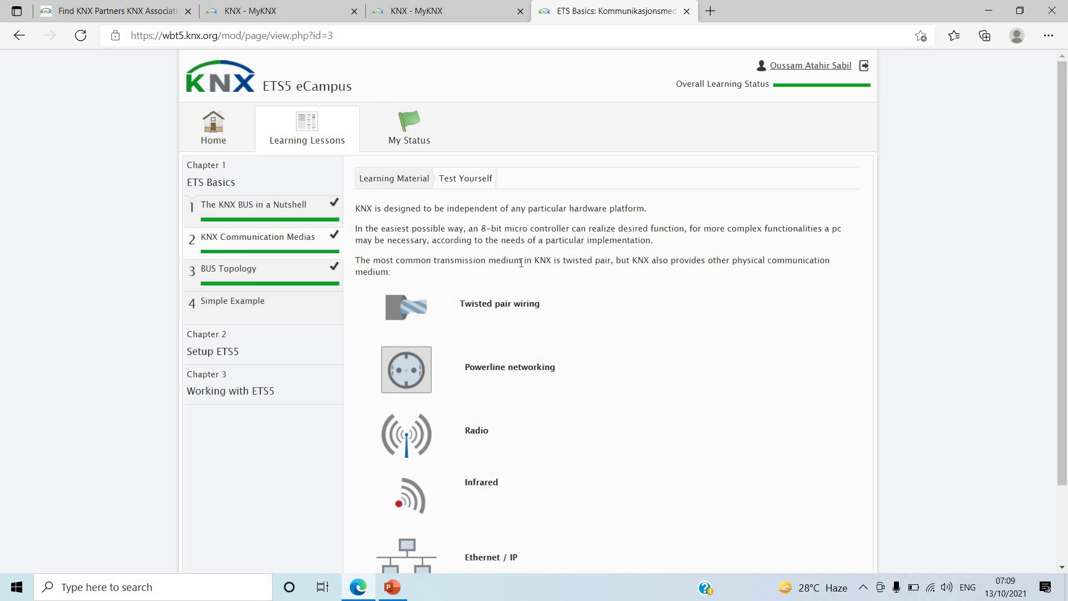
{"action": "left_click", "coordinate": [331, 286]}
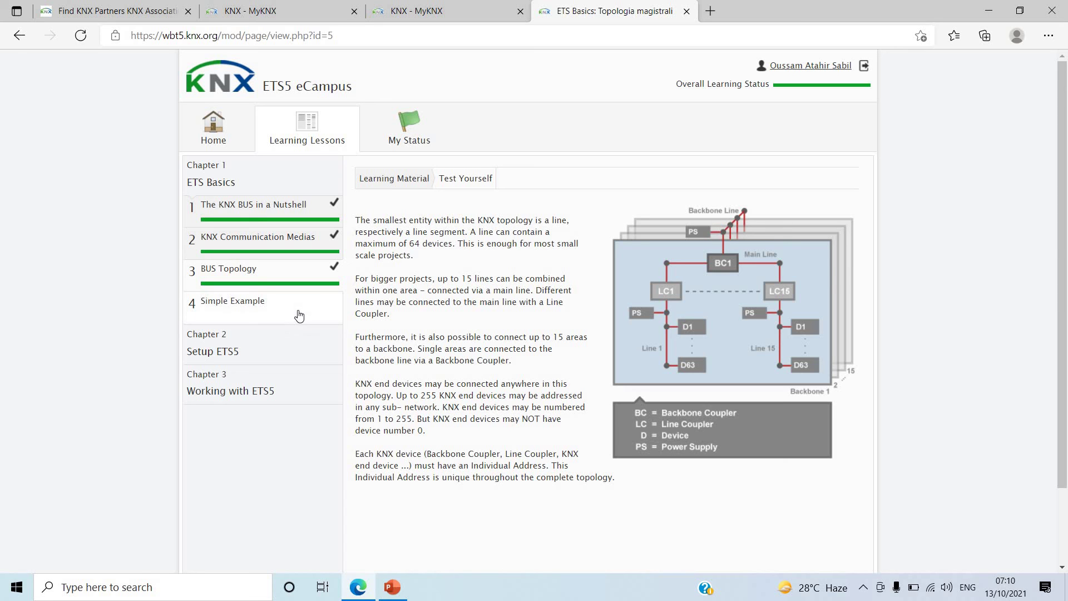
{"action": "left_click", "coordinate": [299, 316]}
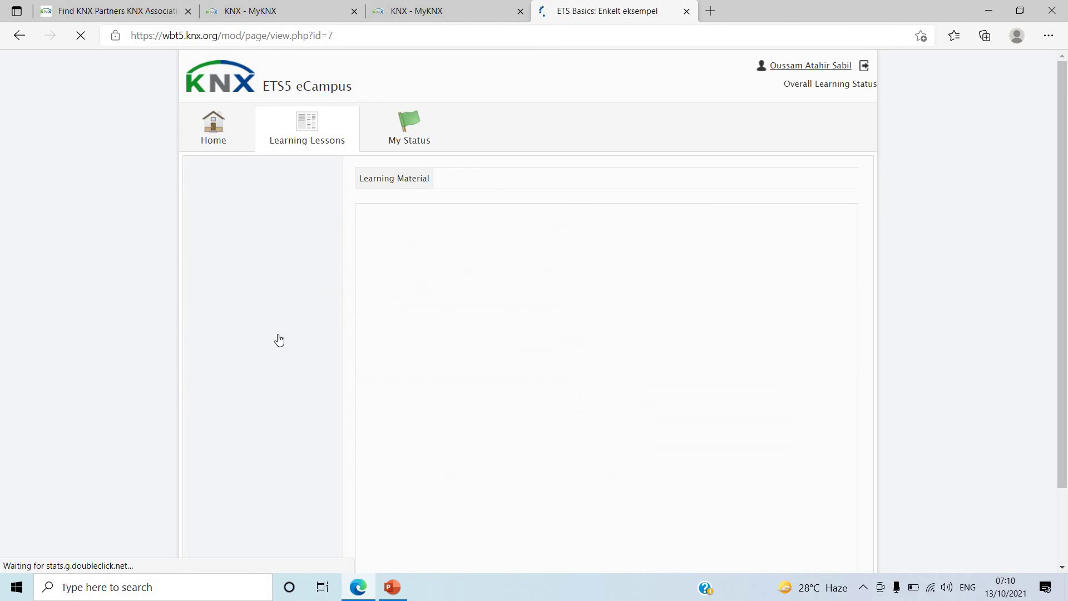
- Expand the Chapter 2 Setup ETS5 lessons, then go back to the eCampus Home page
{"action": "left_click", "coordinate": [261, 356]}
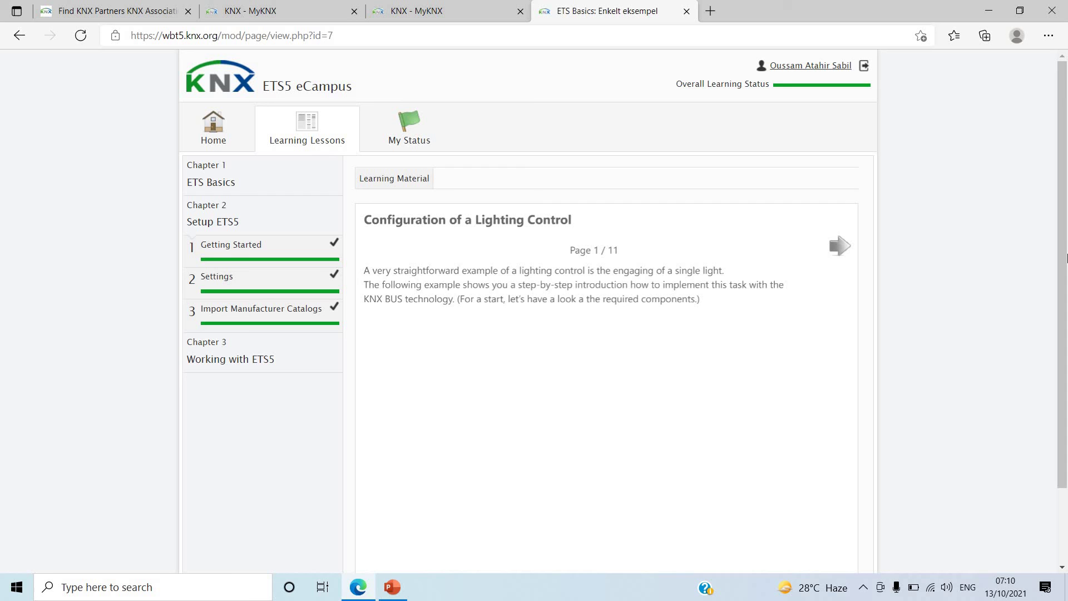
{"action": "left_click", "coordinate": [209, 115]}
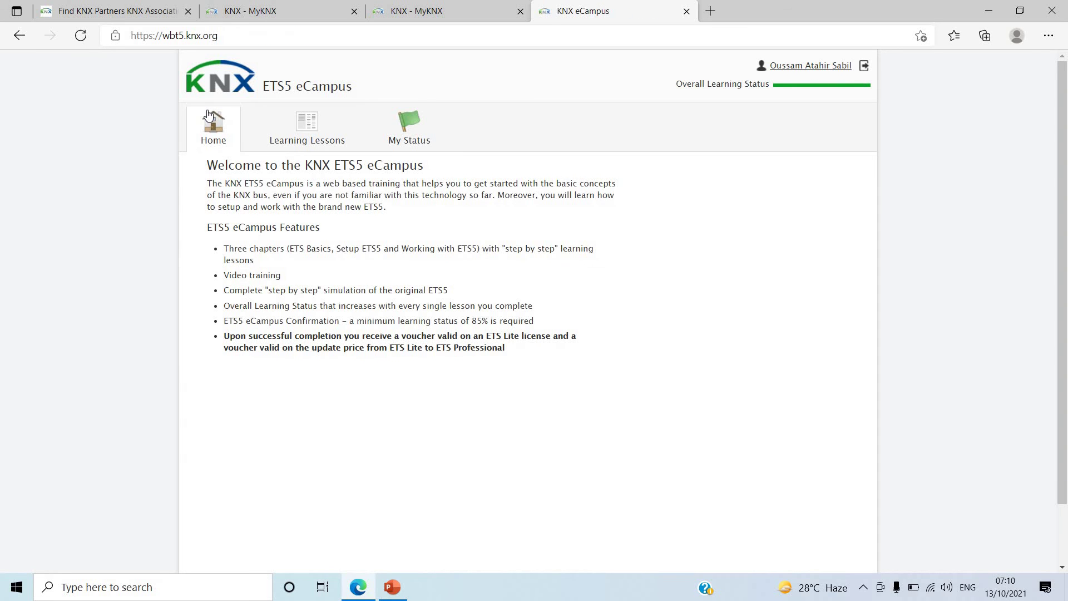